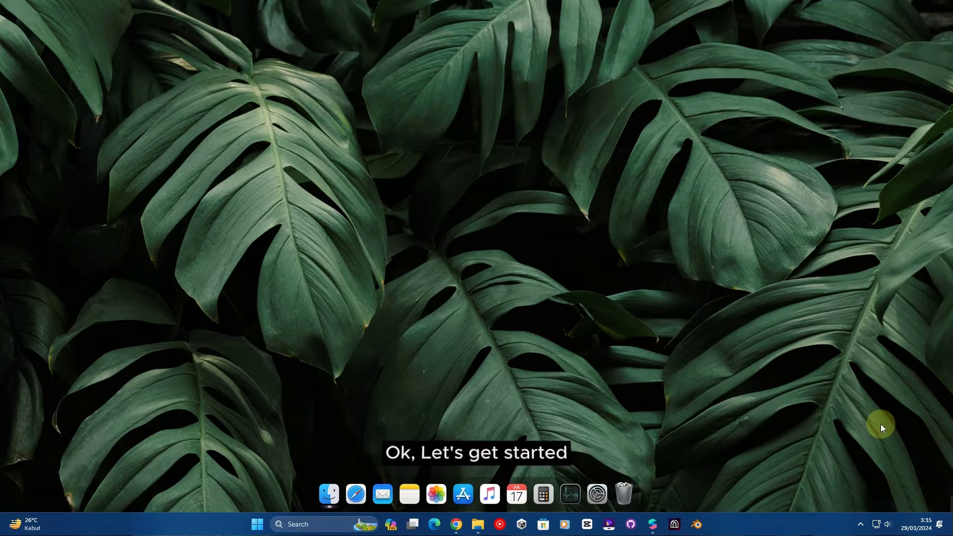
# Switch to Meta Spark Studio, create a project from the World Object template and maximize its window
pyautogui.click(654, 527)
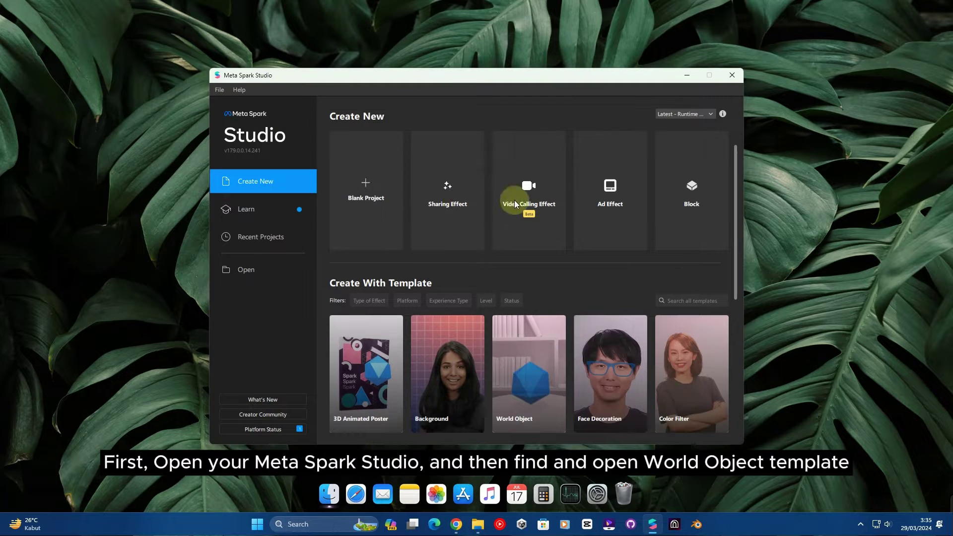
pyautogui.scroll(-2, 641, 295)
pyautogui.scroll(-2, 646, 317)
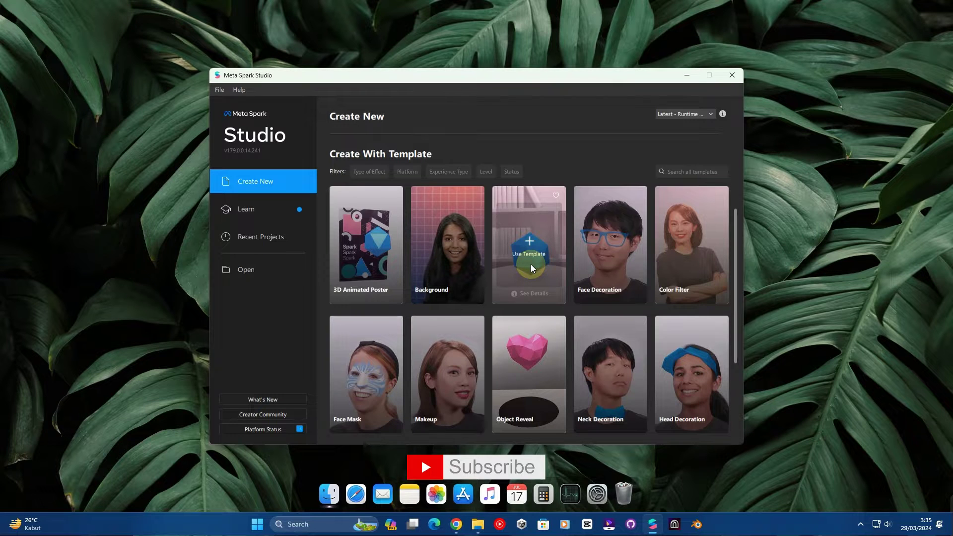
pyautogui.click(531, 266)
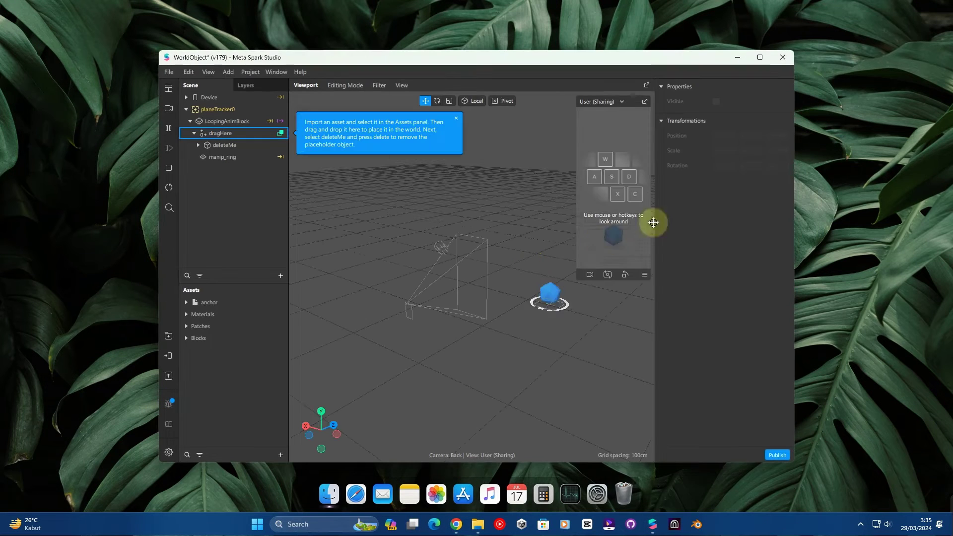
pyautogui.click(760, 58)
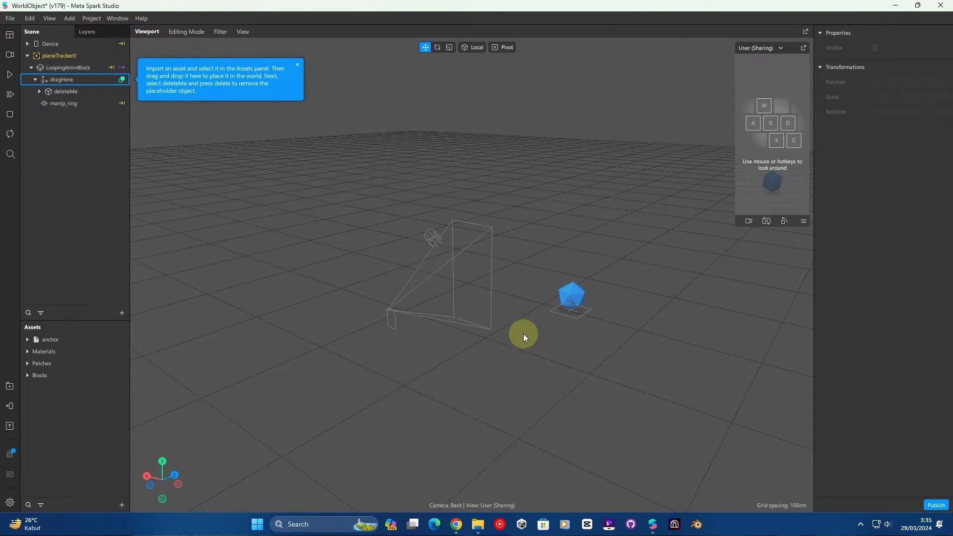
# Open the 3D Objects folder in File Explorer and preview KARAKTER_ASTRONOT_11.gif
pyautogui.moveTo(482, 525)
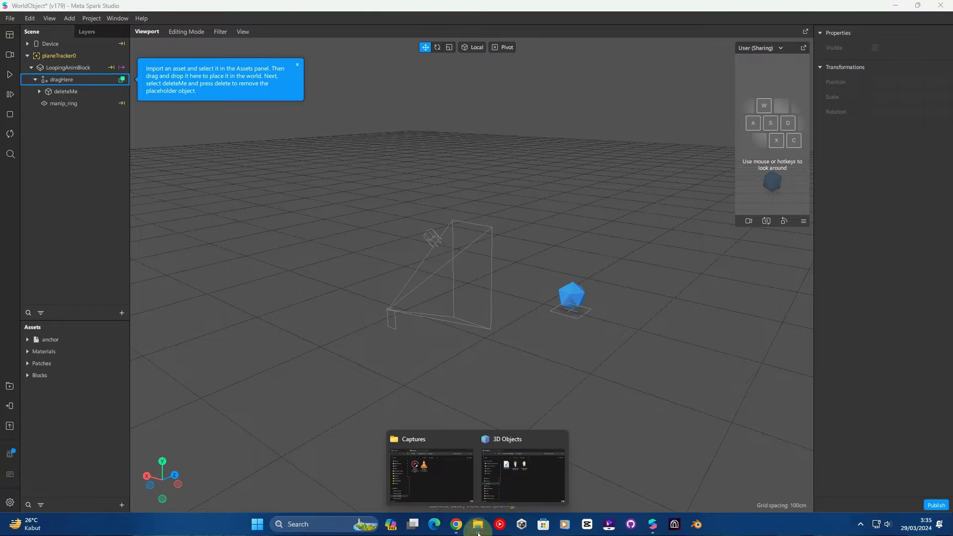
pyautogui.click(521, 479)
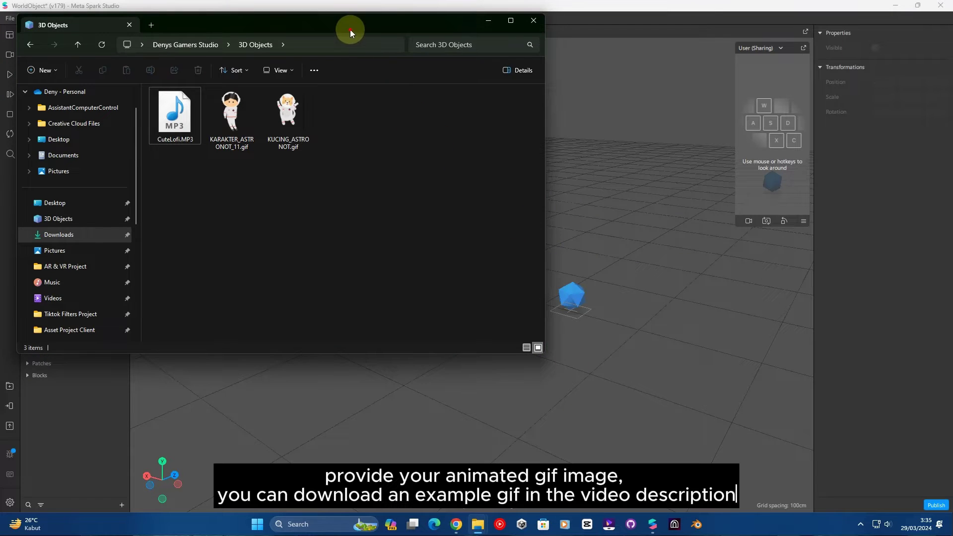
pyautogui.moveTo(349, 26); pyautogui.dragTo(560, 121)
pyautogui.click(436, 227)
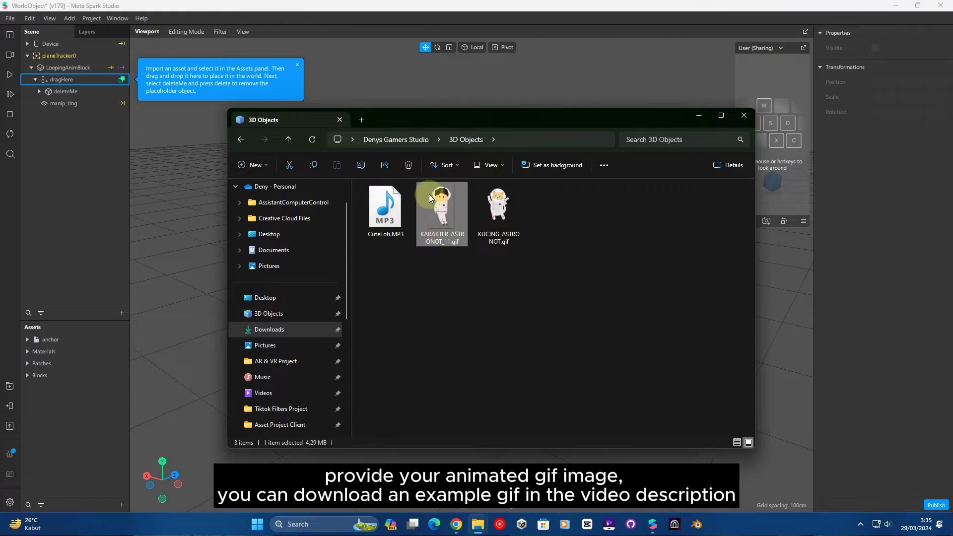
pyautogui.doubleClick(451, 206)
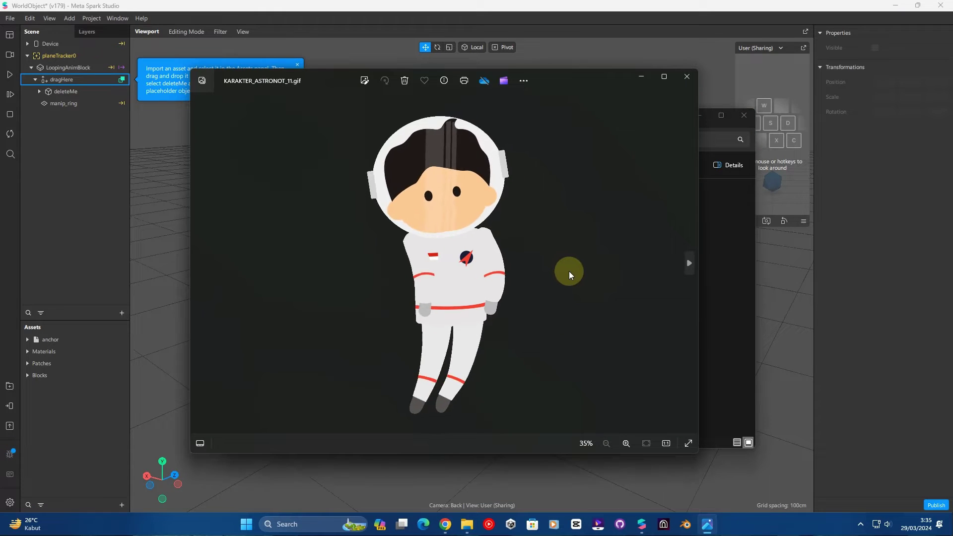
# Preview KUCING_ASTRONOT.gif from the 3D Objects folder, then put the image viewer and folder window away
pyautogui.click(692, 82)
pyautogui.click(504, 223)
pyautogui.doubleClick(504, 224)
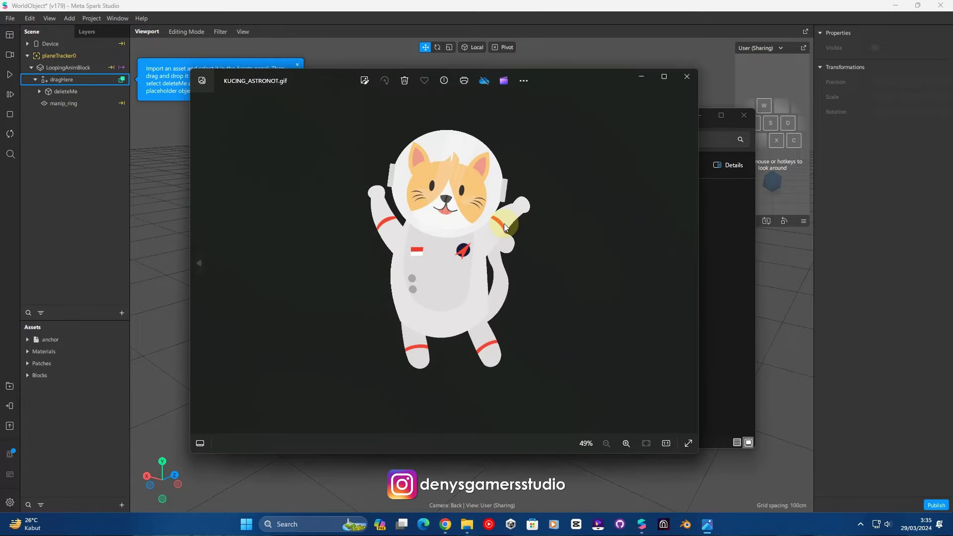
pyautogui.click(692, 76)
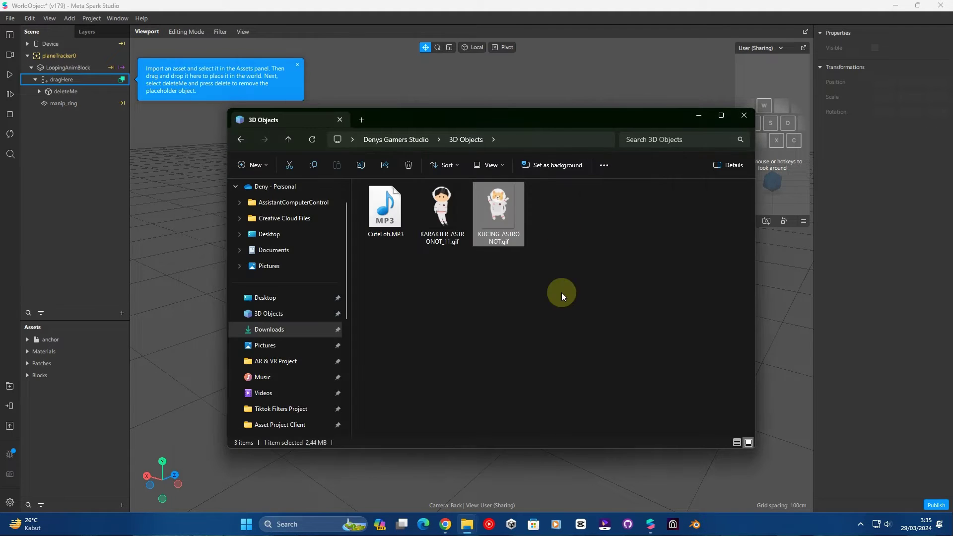
pyautogui.click(697, 117)
# Switch to Chrome, search Google for "gif to frame" and open Ezgif's Split GIF image into frames page
pyautogui.click(456, 524)
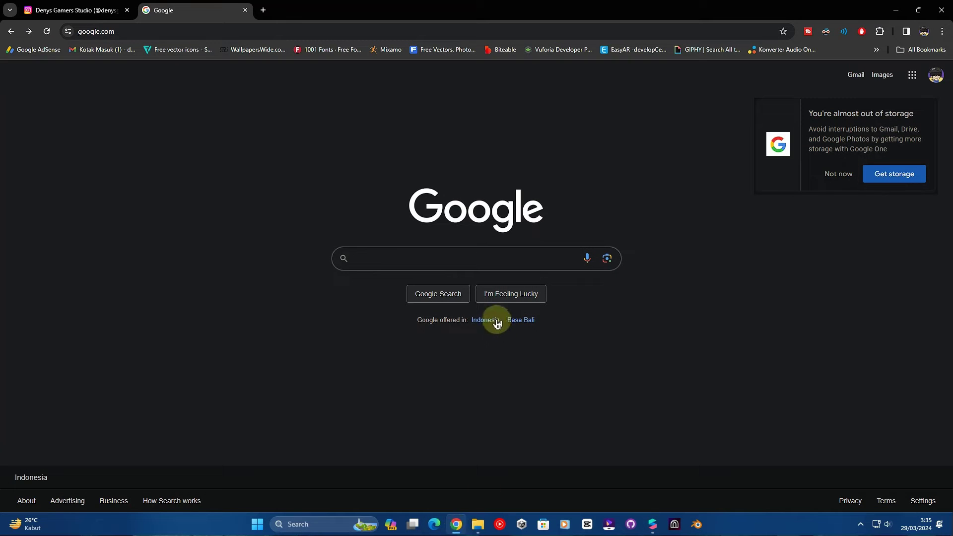
pyautogui.write('gi')
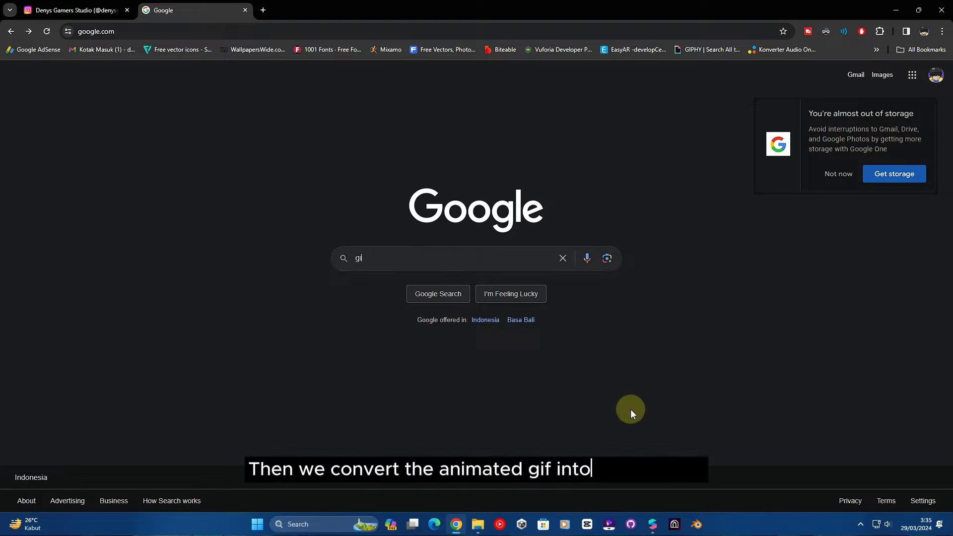
pyautogui.write('f to frame')
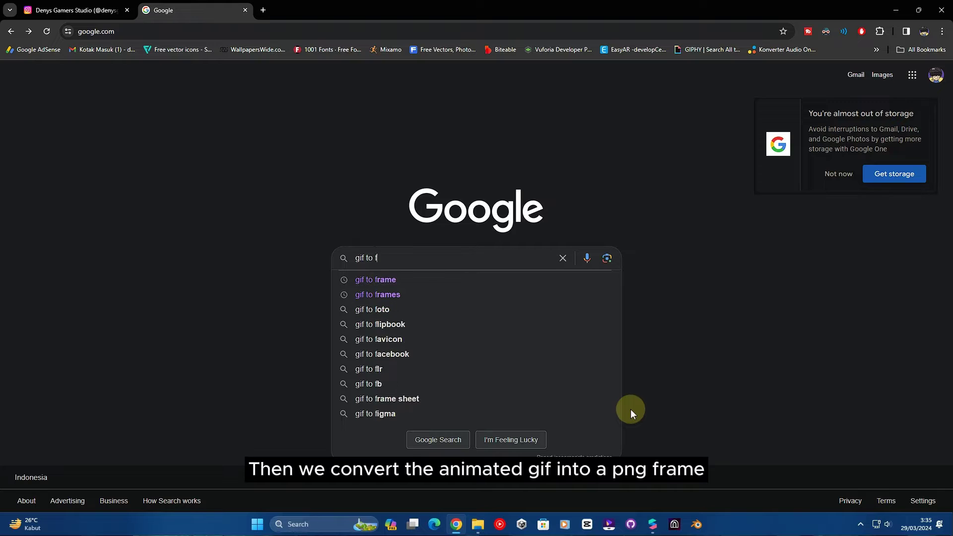
pyautogui.press('Return')
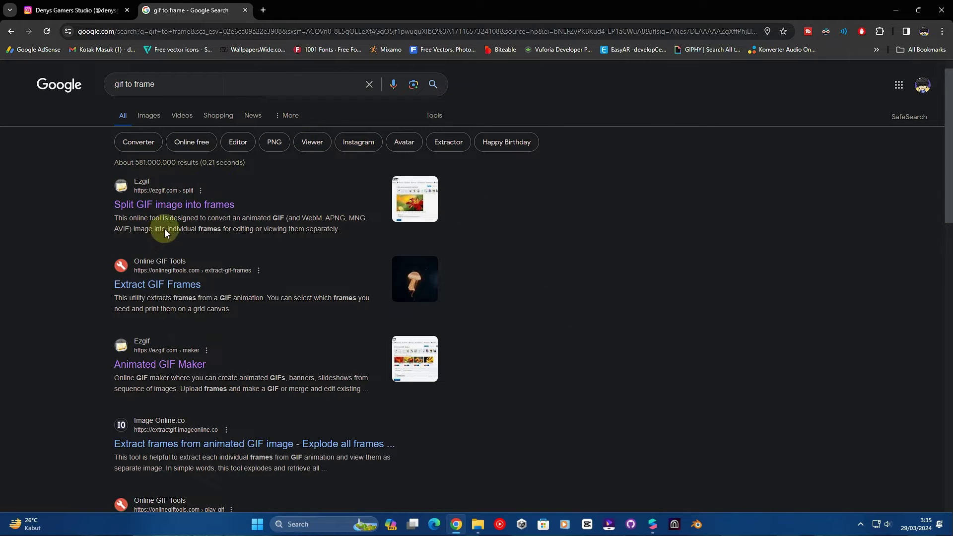
pyautogui.click(148, 184)
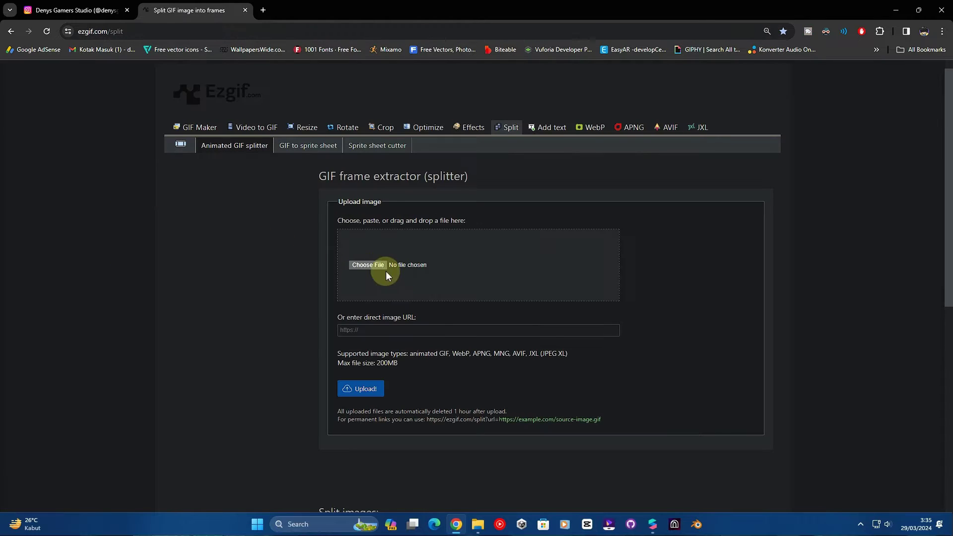
# Upload KARAKTER_ASTRONOT_11.gif from the 3D Objects folder to the Ezgif frame extractor
pyautogui.click(480, 522)
pyautogui.click(514, 473)
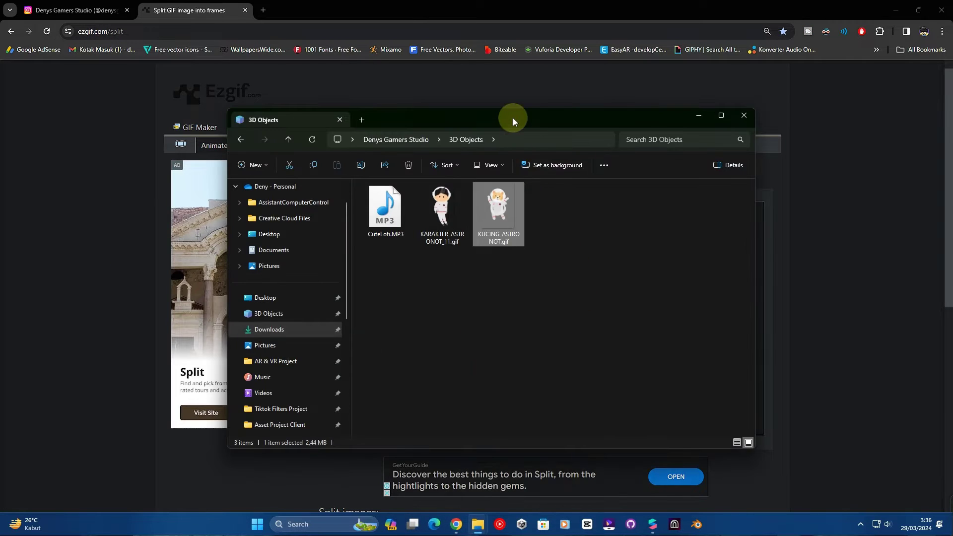
pyautogui.moveTo(511, 117); pyautogui.dragTo(797, 142)
pyautogui.click(739, 212)
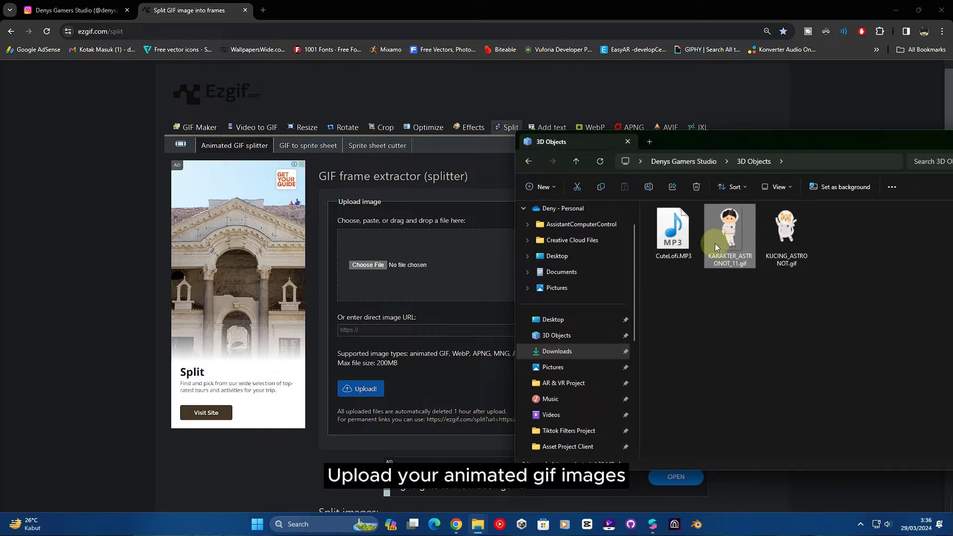
pyautogui.moveTo(545, 265); pyautogui.dragTo(411, 293)
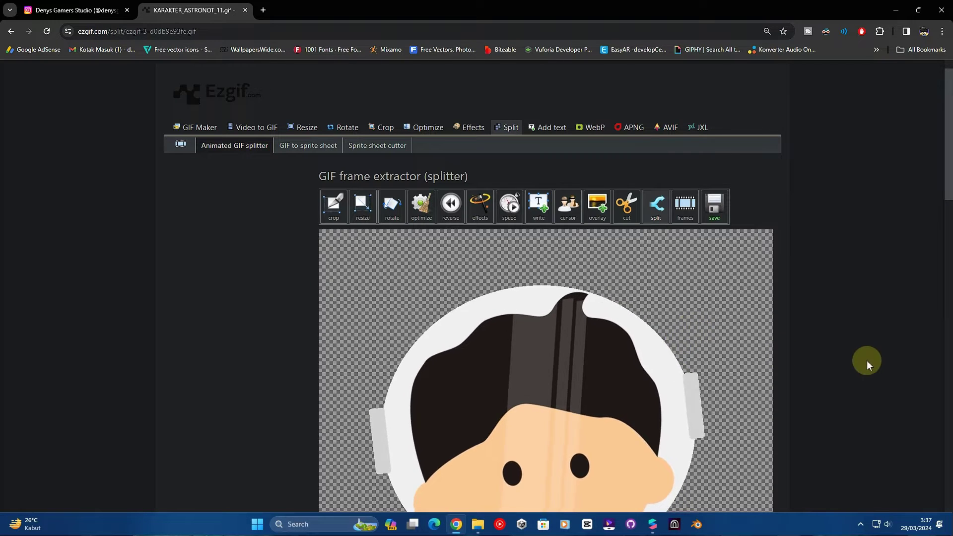
# Set the split option to Output images in PNG format and split the GIF into frames
pyautogui.scroll(-6, 866, 360)
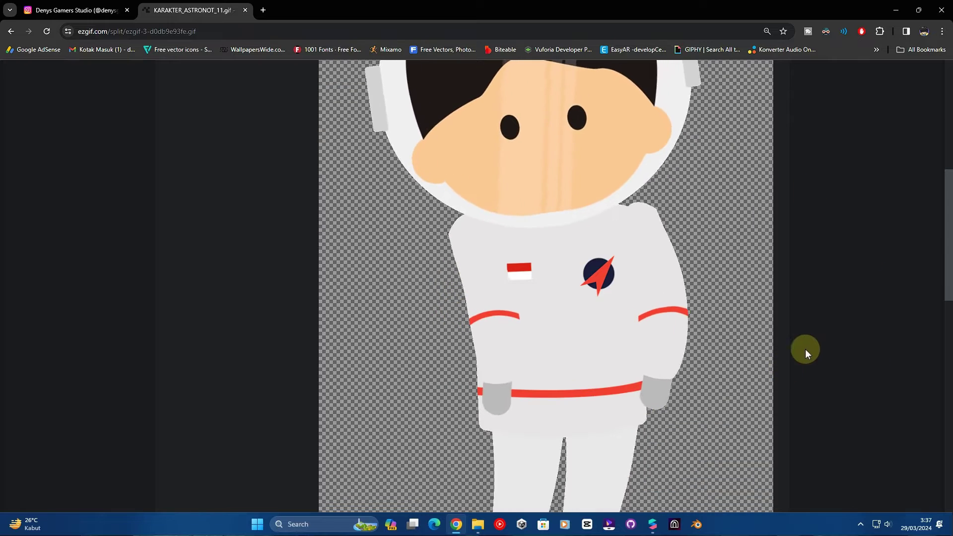
pyautogui.scroll(-8, 805, 349)
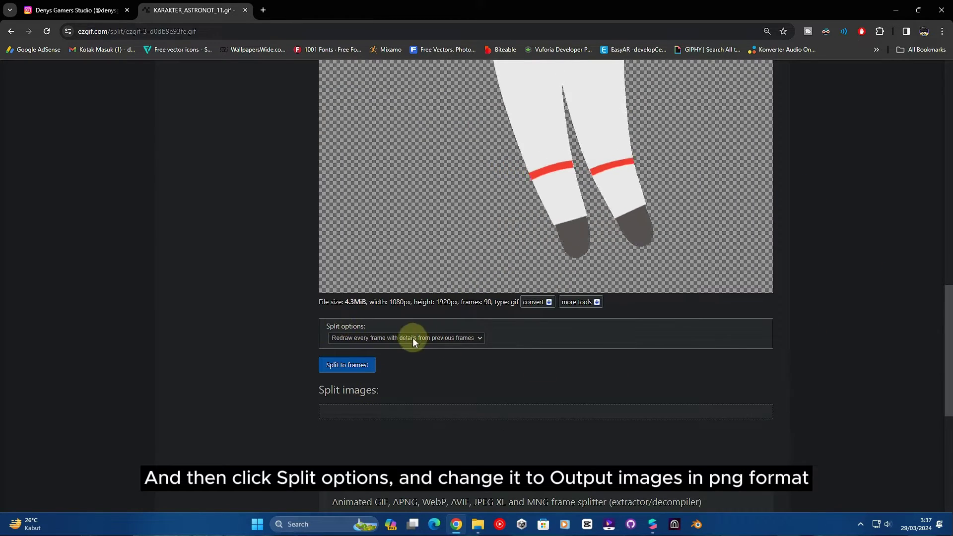
pyautogui.click(435, 337)
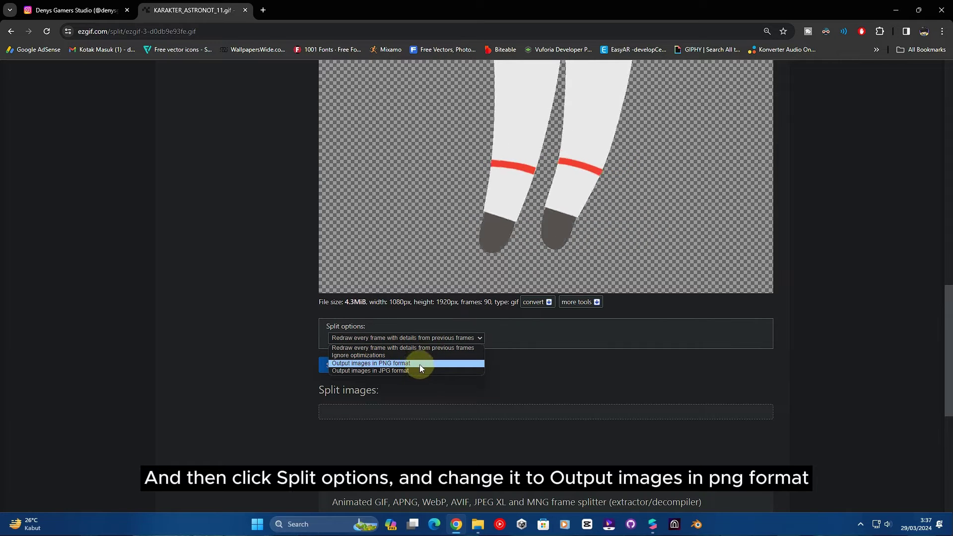
pyautogui.click(418, 363)
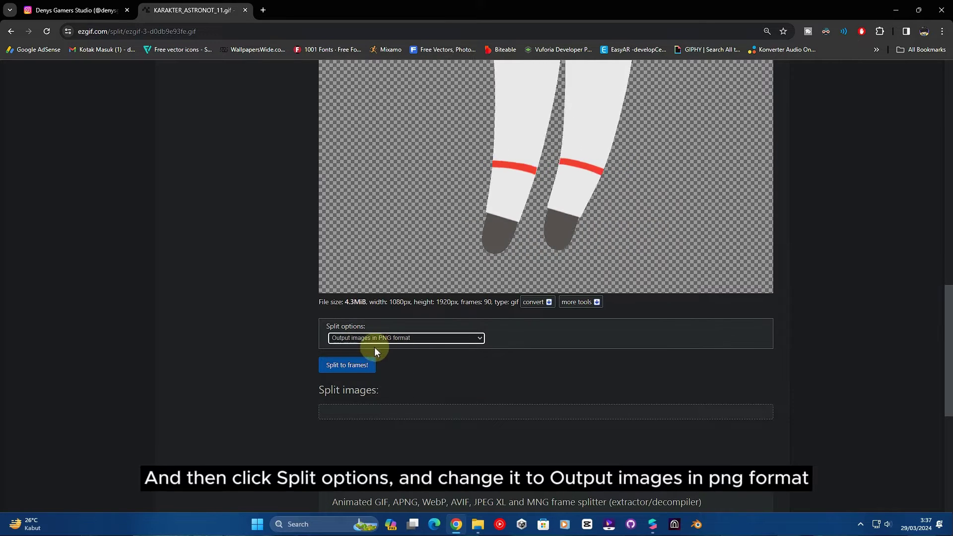
pyautogui.click(343, 365)
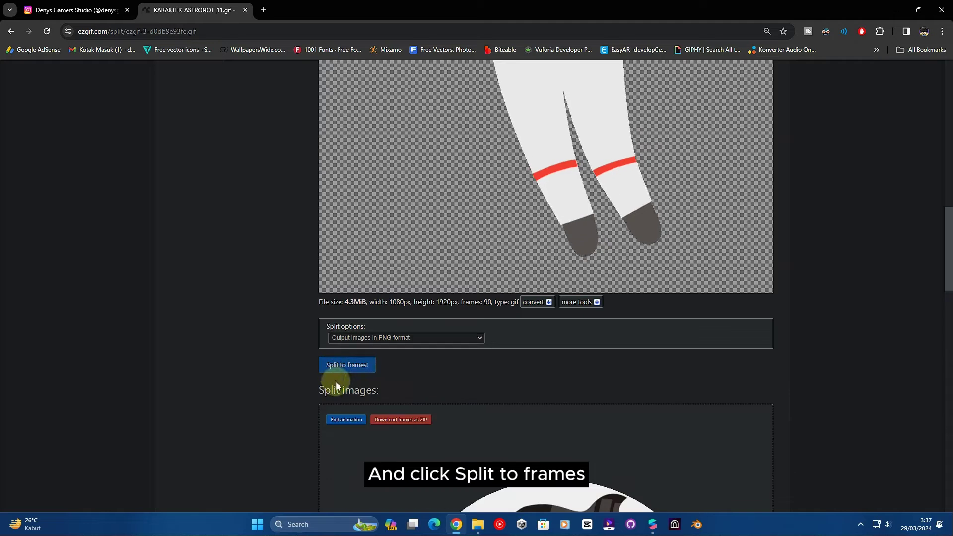
# Look over the split frames, download them as a ZIP and open the folder containing the download
pyautogui.scroll(-10, 520, 372)
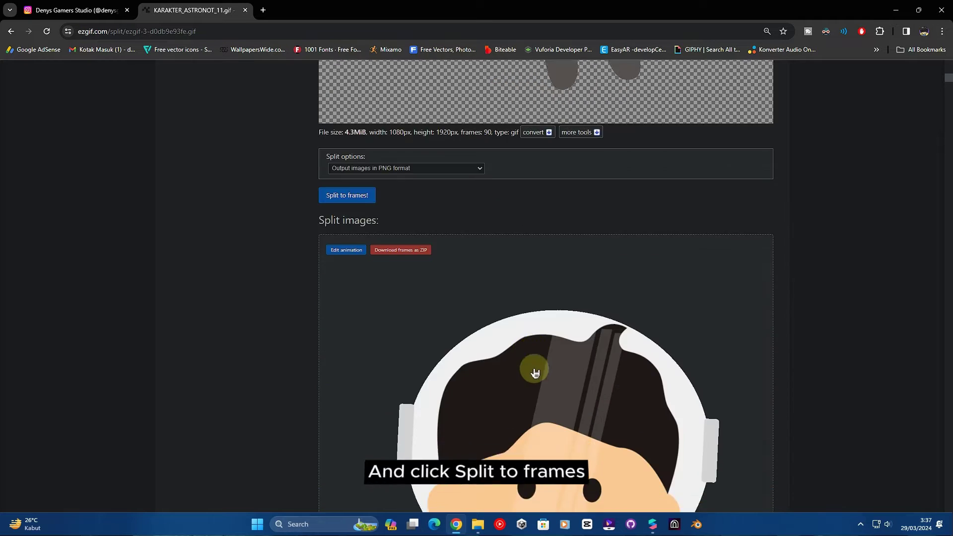
pyautogui.scroll(-15, 539, 373)
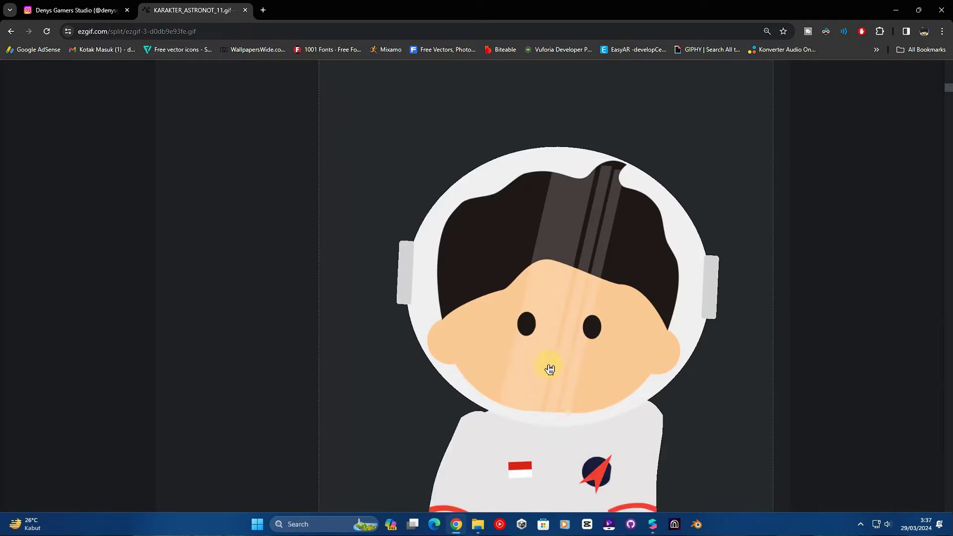
pyautogui.scroll(20, 552, 368)
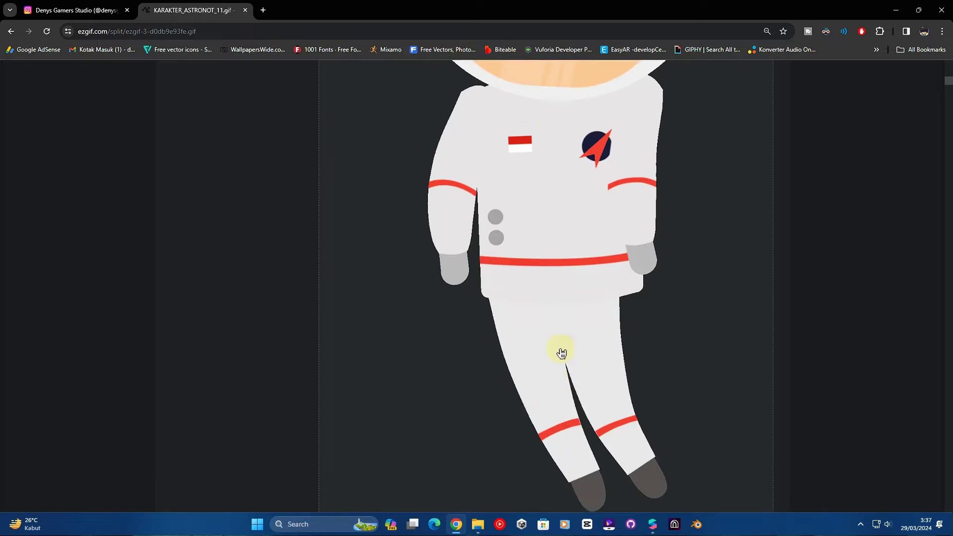
pyautogui.scroll(4, 564, 353)
pyautogui.click(404, 372)
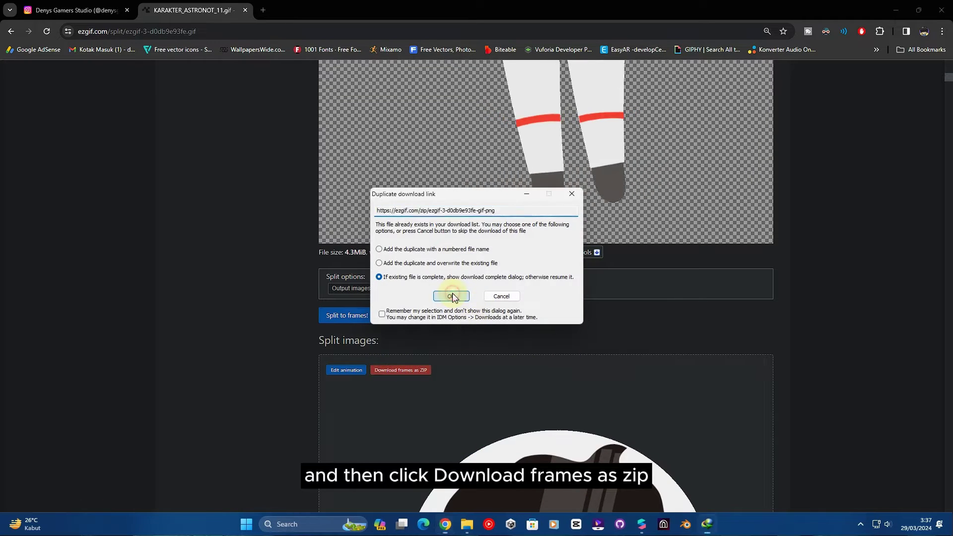
pyautogui.click(450, 295)
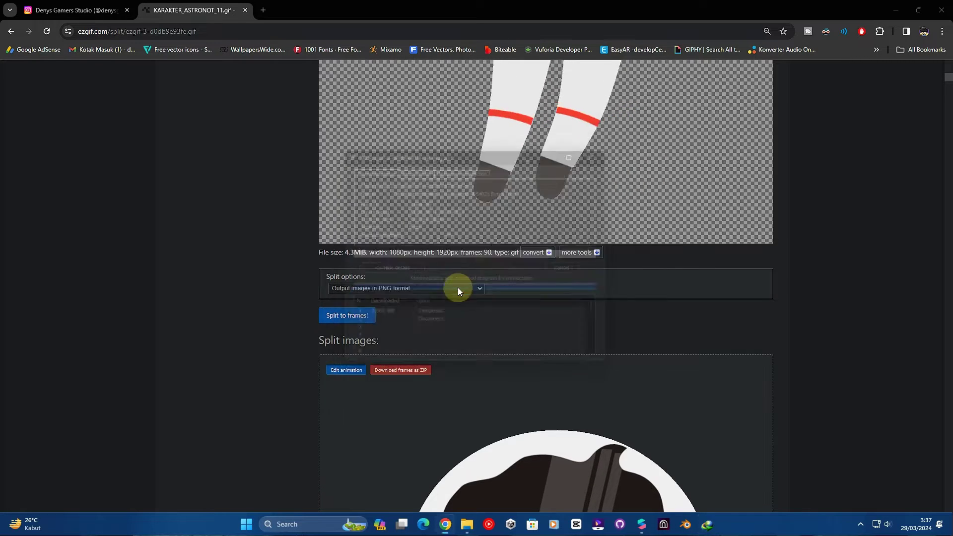
pyautogui.click(497, 291)
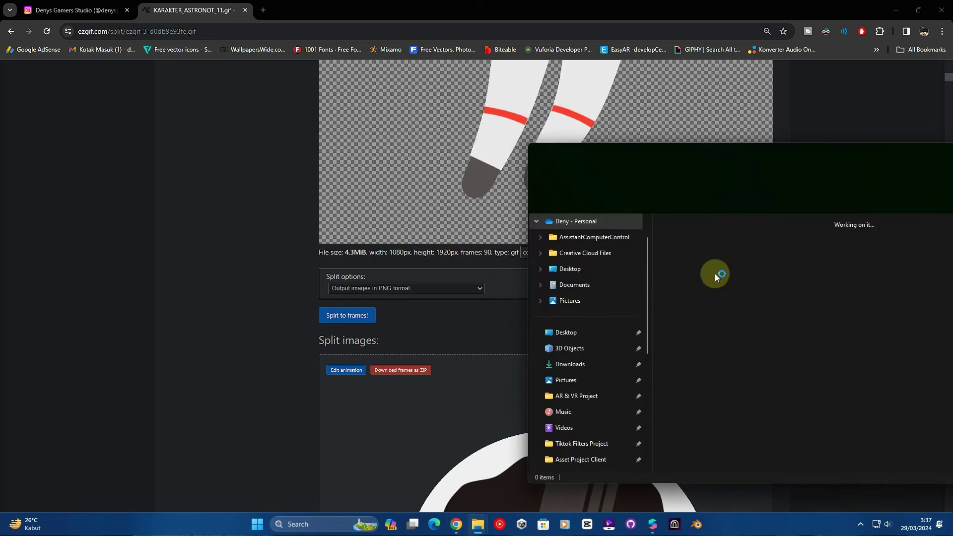
# Move the downloaded ezgif PNG frames ZIP from the Compressed folder to the 3D Objects folder
pyautogui.moveTo(794, 156); pyautogui.dragTo(587, 86)
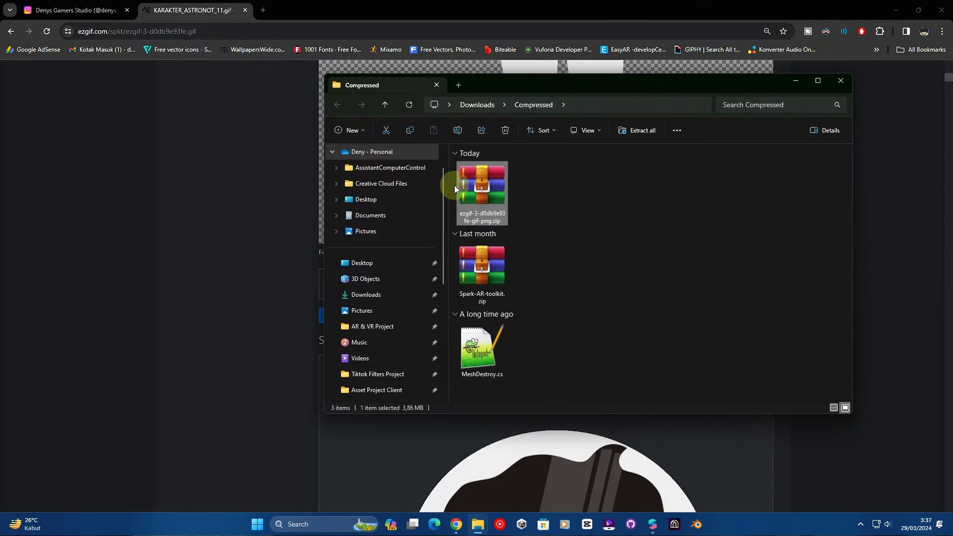
pyautogui.click(530, 198)
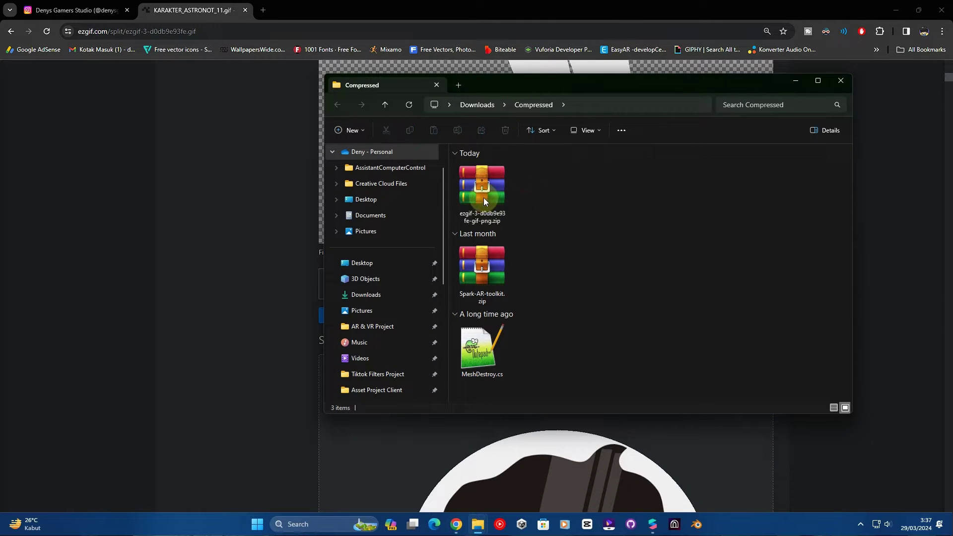
pyautogui.rightClick(483, 197)
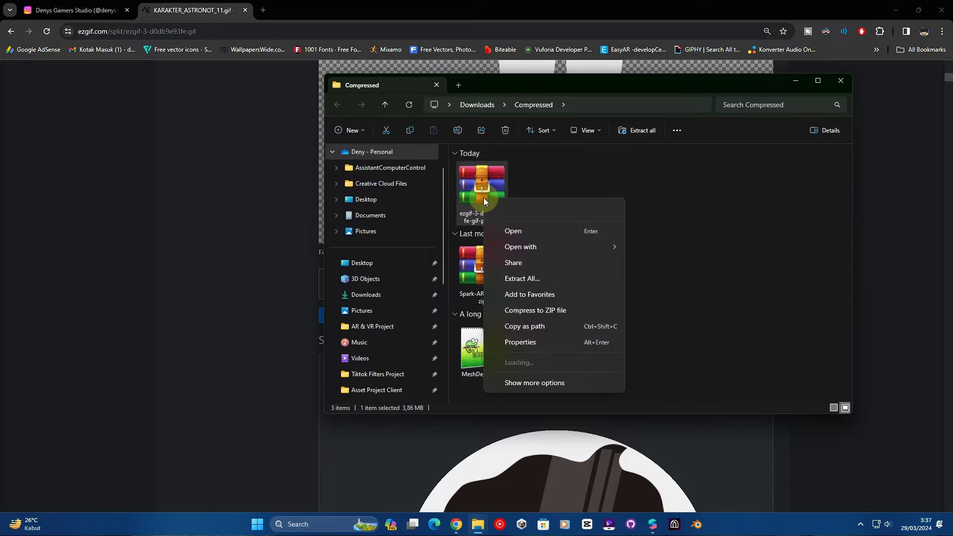
pyautogui.click(495, 209)
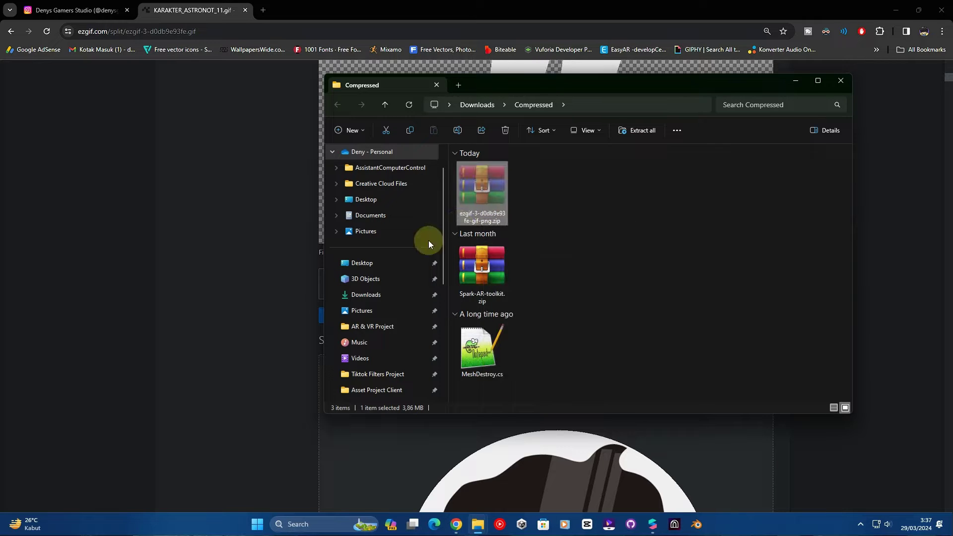
pyautogui.click(374, 279)
pyautogui.rightClick(535, 252)
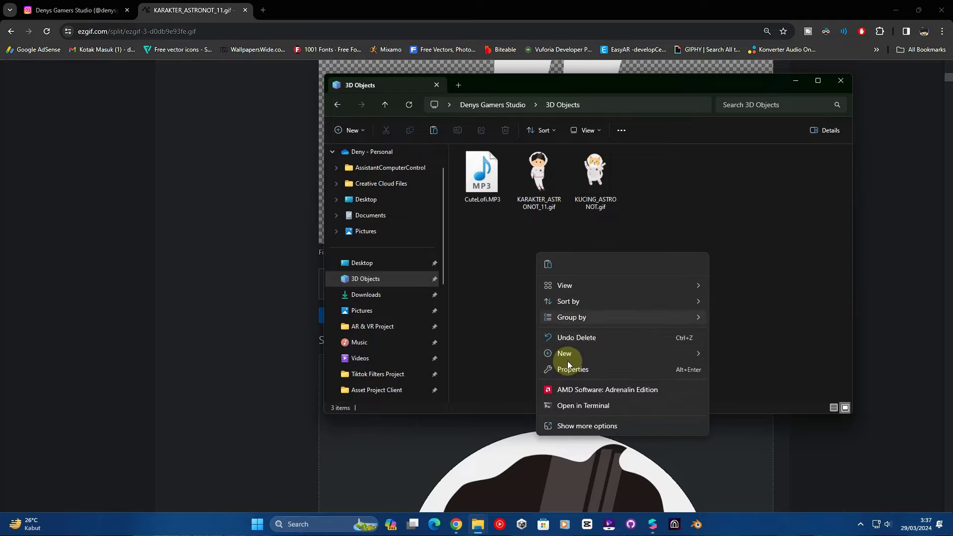
pyautogui.click(547, 264)
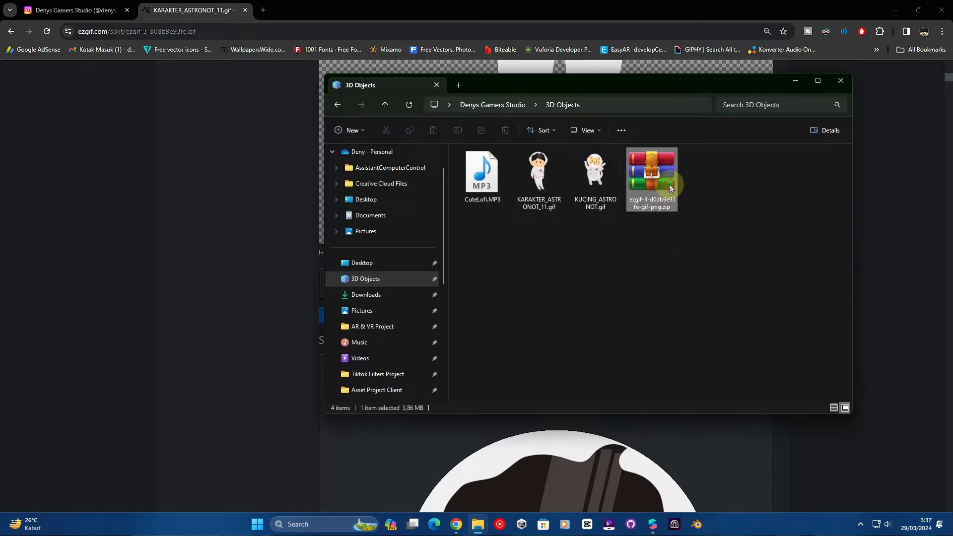
# Rename the downloaded ezgif PNG frames archive in the 3D Objects folder as Astronot.zip
pyautogui.press('F2')
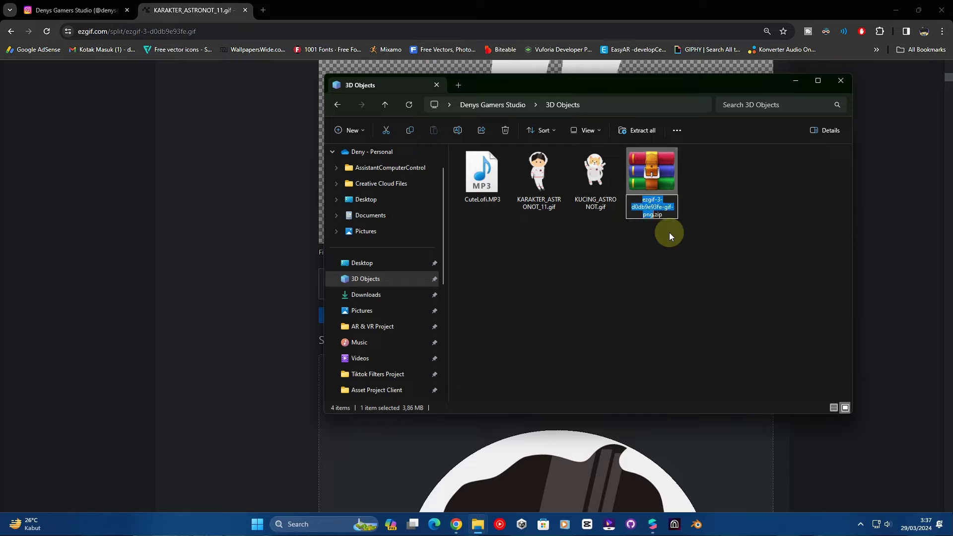
pyautogui.press('BackSpace')
pyautogui.write('Astronot.zip')
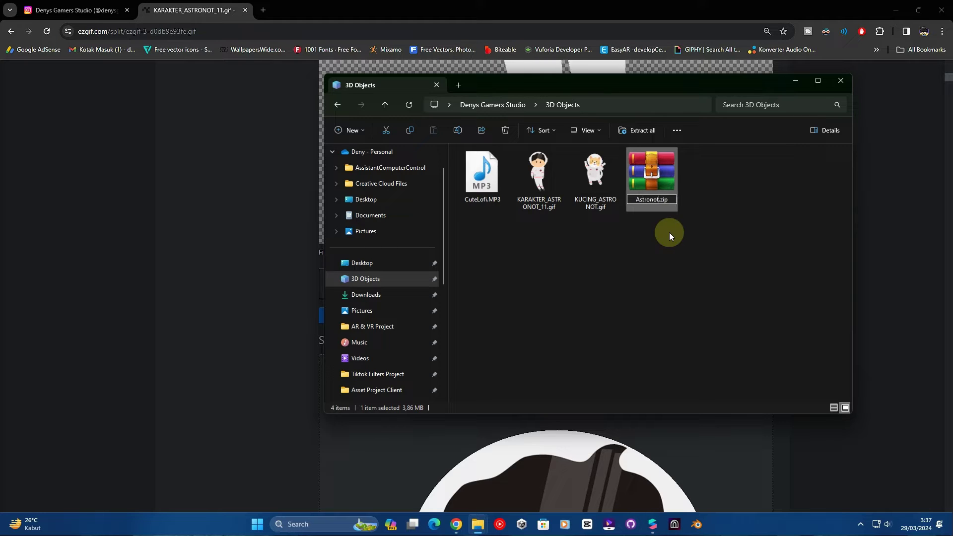
pyautogui.press('Return')
# Extract Astronot.zip into its own Astronot folder and look through the extracted PNG frames
pyautogui.rightClick(666, 181)
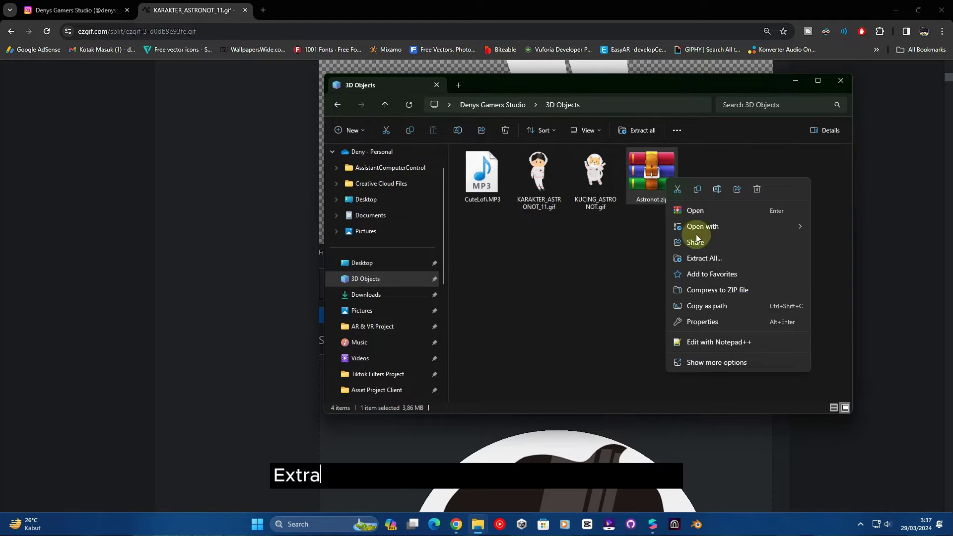
pyautogui.click(726, 361)
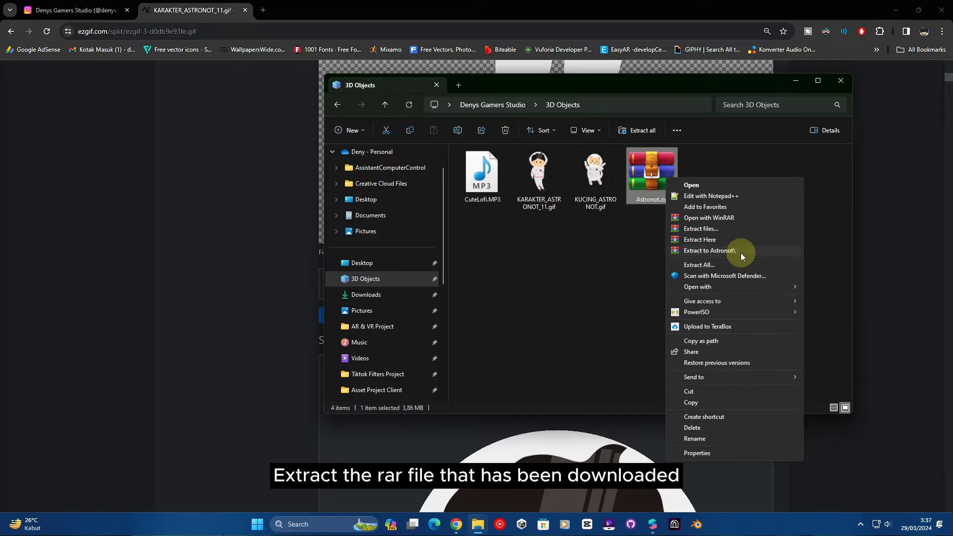
pyautogui.click(740, 253)
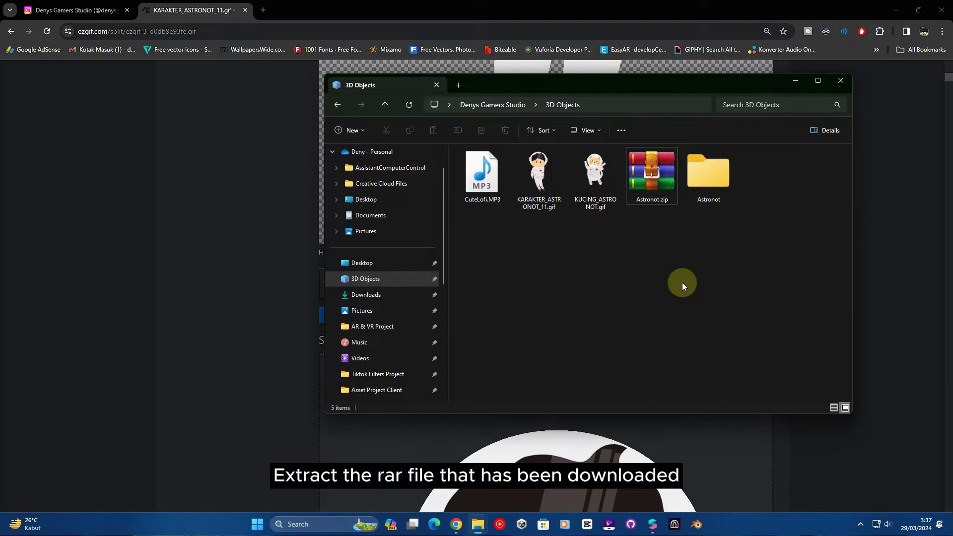
pyautogui.doubleClick(704, 187)
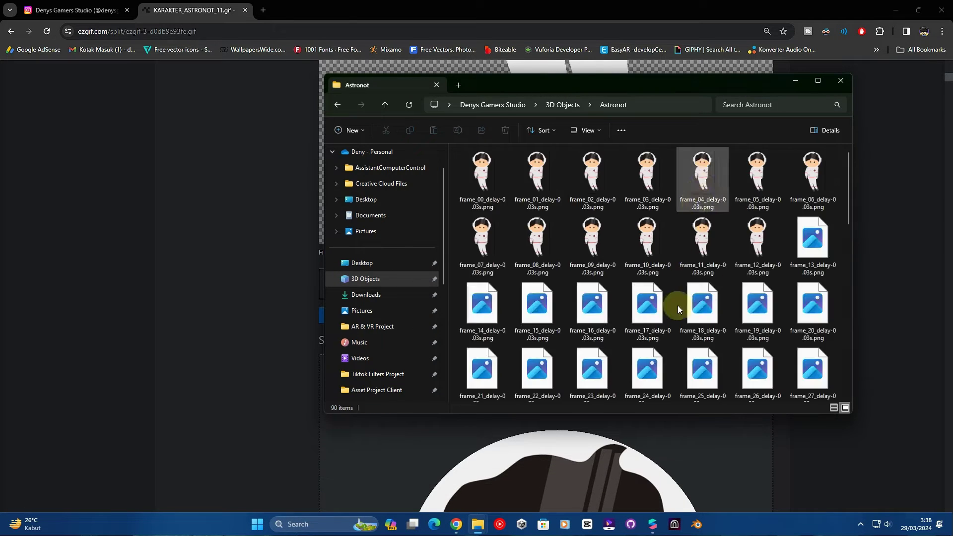
pyautogui.scroll(-10, 731, 318)
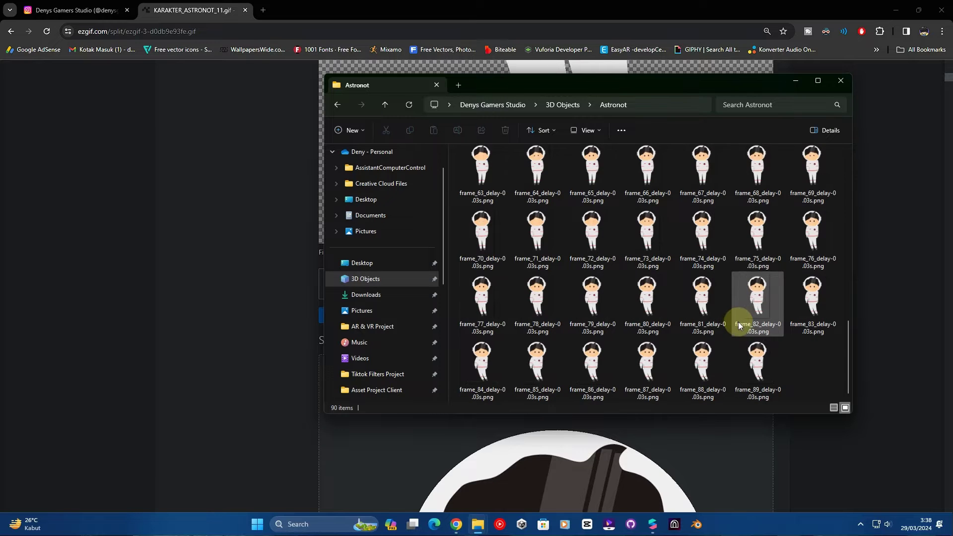
pyautogui.scroll(10, 739, 320)
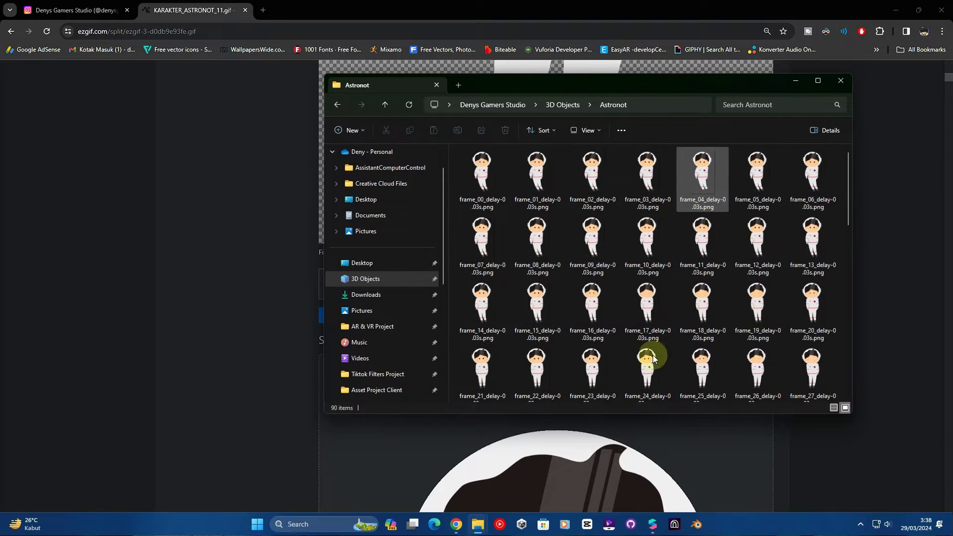
# Switch to Meta Spark Studio and add an animation sequence asset named AstronotAnim
pyautogui.click(794, 81)
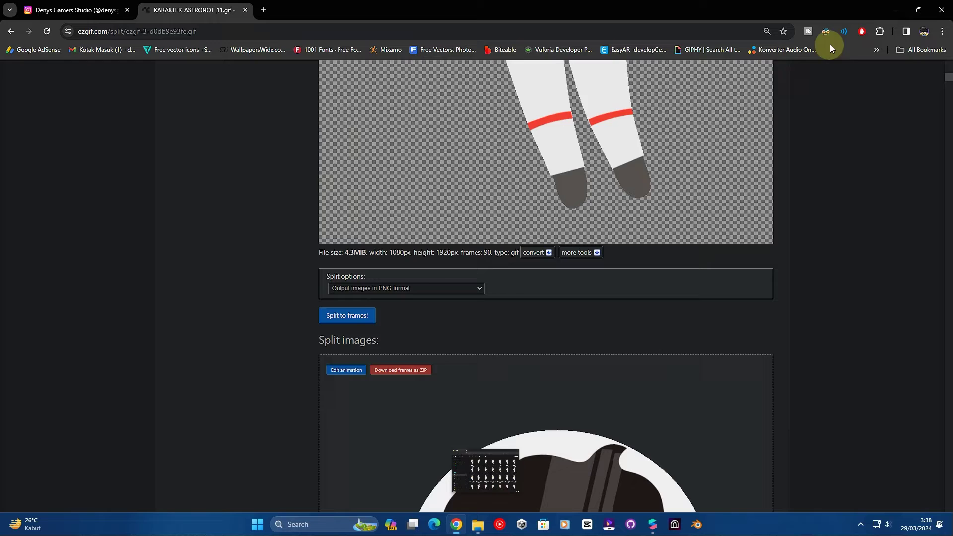
pyautogui.click(892, 9)
pyautogui.click(96, 229)
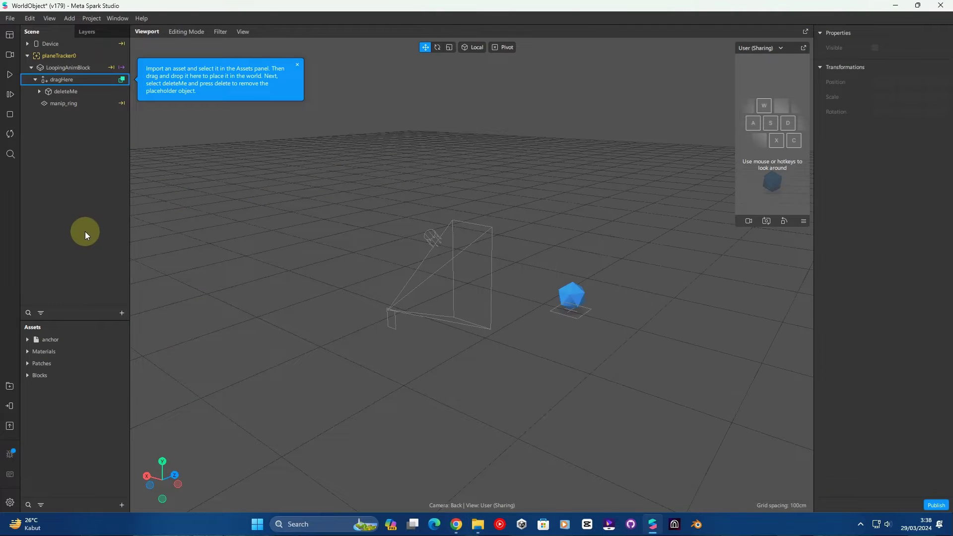
pyautogui.click(121, 505)
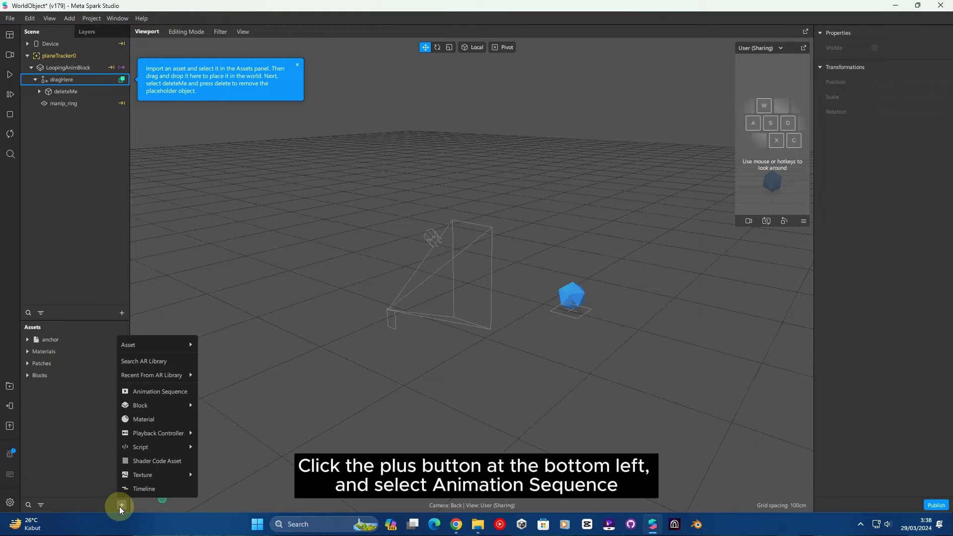
pyautogui.click(159, 394)
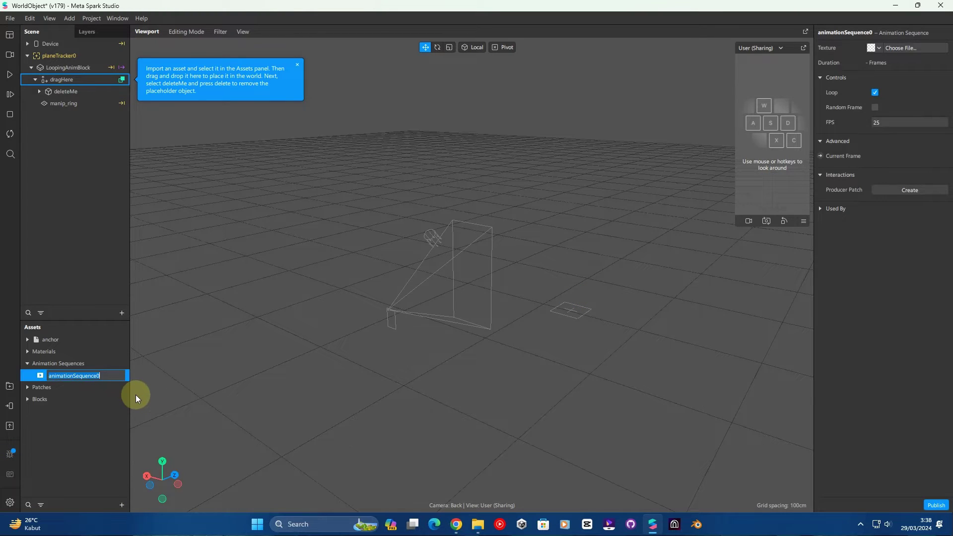
pyautogui.write('Astronmo')
pyautogui.press('BackSpace')
pyautogui.press('BackSpace')
pyautogui.write('otAnim')
pyautogui.press('Return')
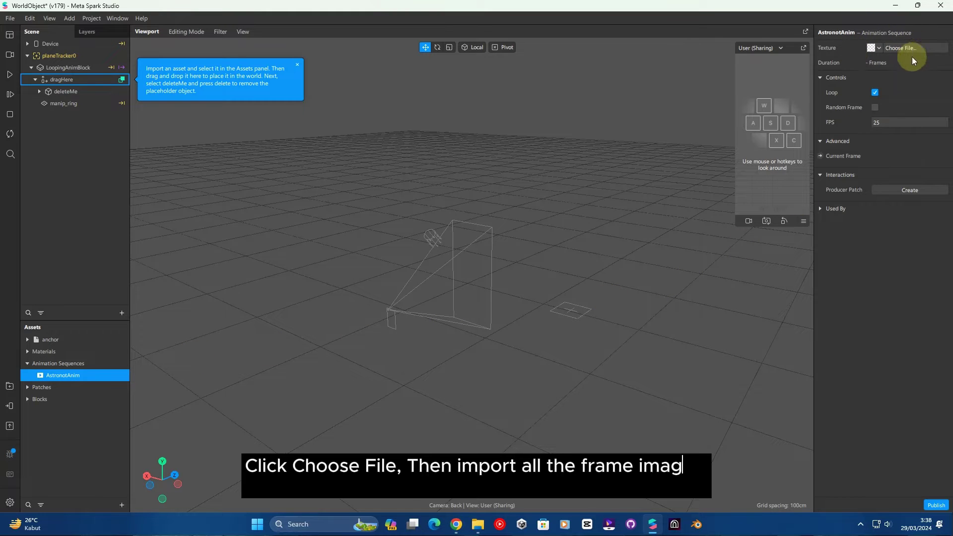
# Import all PNG frames from the Astronot folder as the texture of the AstronotAnim sequence
pyautogui.click(924, 47)
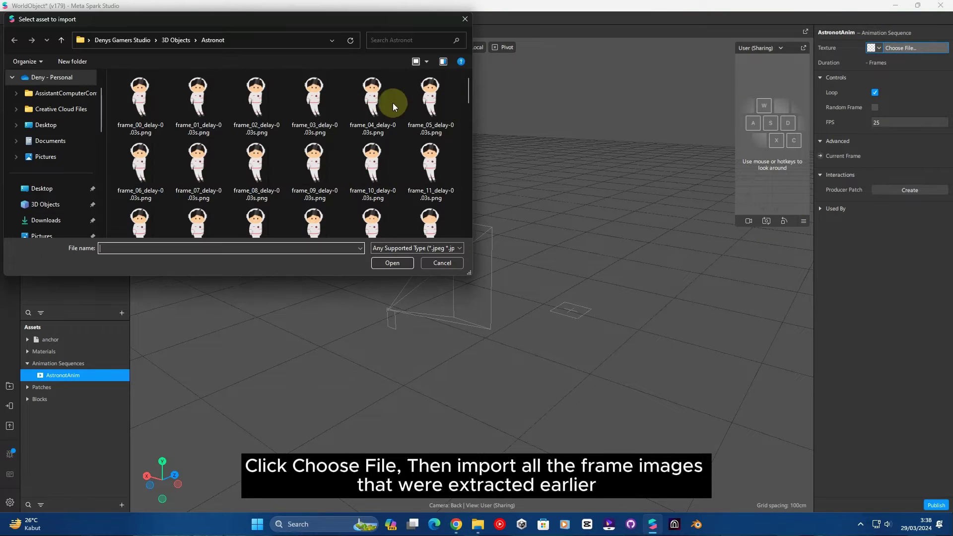
pyautogui.click(164, 105)
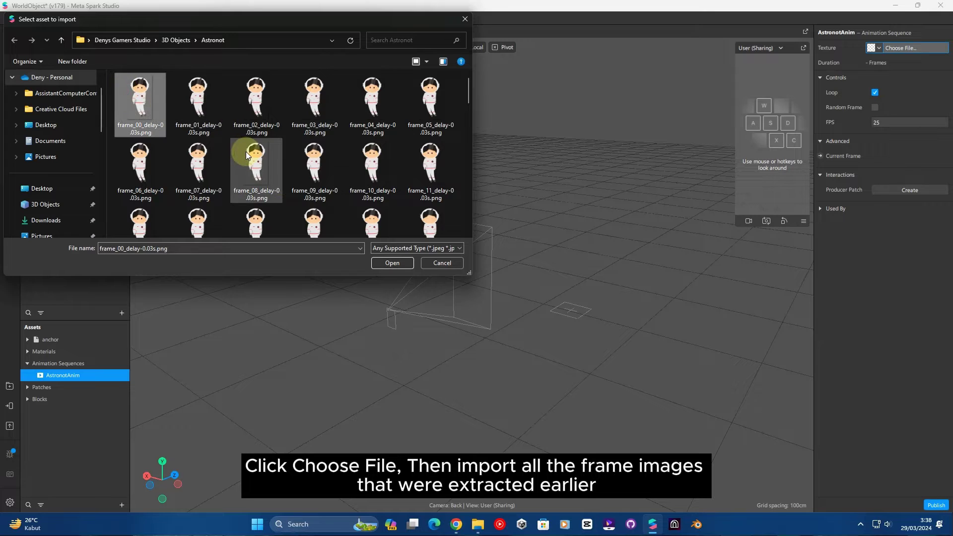
pyautogui.hotkey('ctrl', 'a')
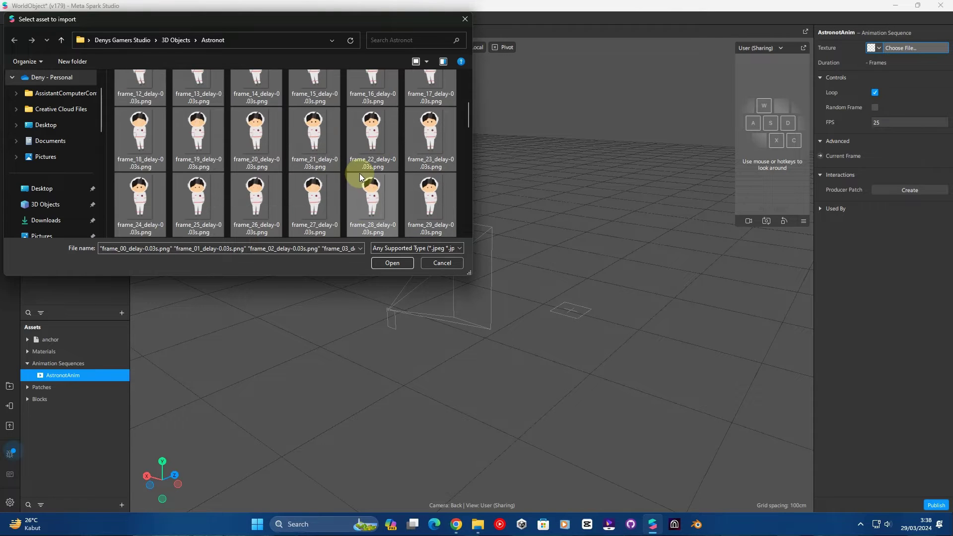
pyautogui.scroll(-10, 362, 176)
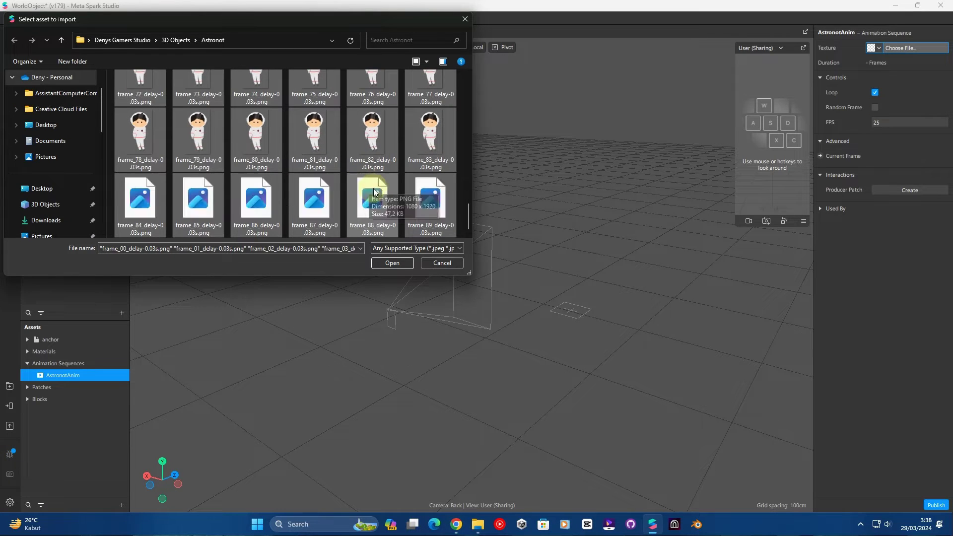
pyautogui.click(388, 264)
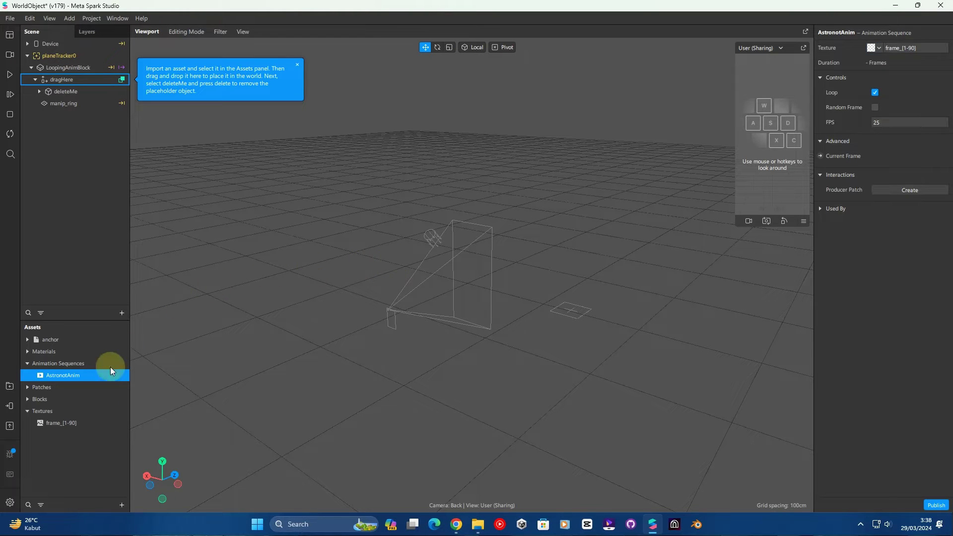
# Set the iOS compression of the frame_[1-90] texture to Manual with a max resolution of 512
pyautogui.click(71, 423)
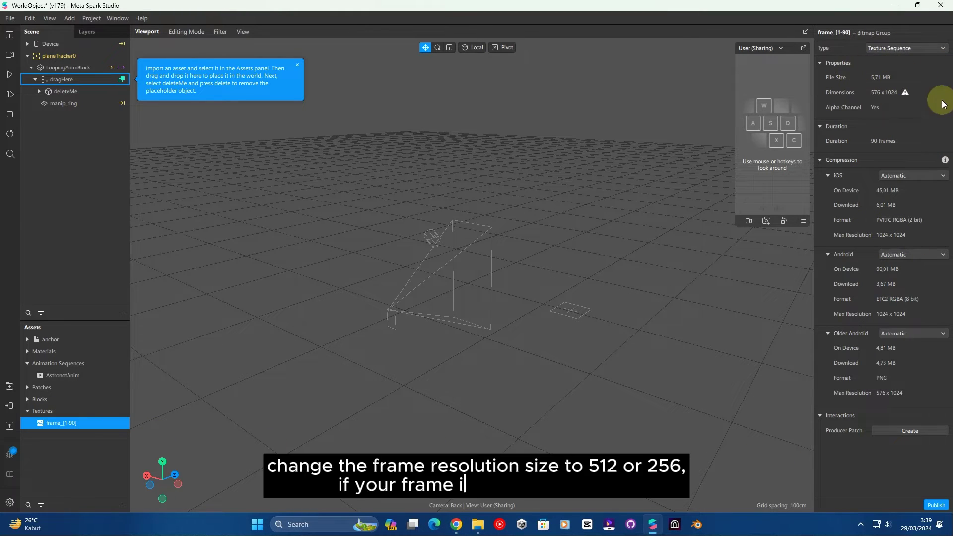
pyautogui.click(905, 179)
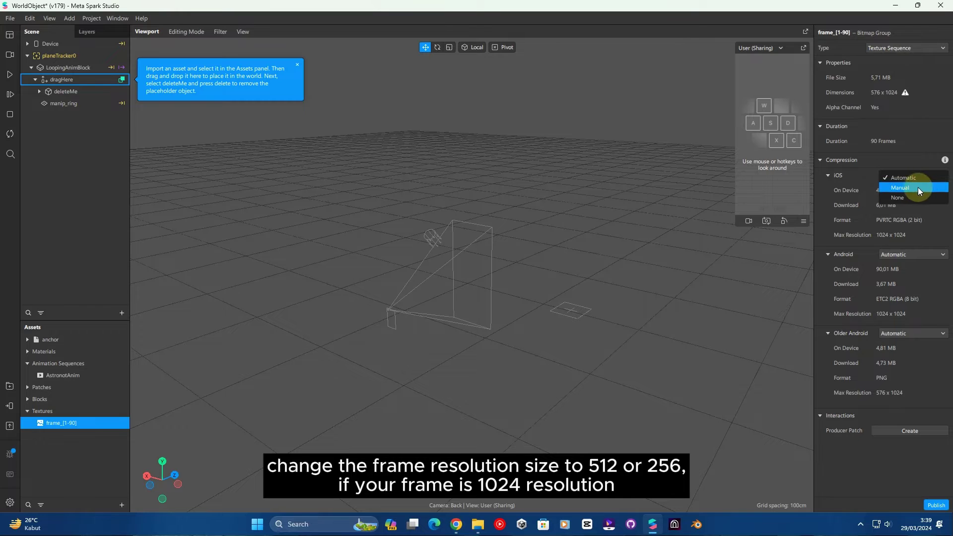
pyautogui.click(917, 187)
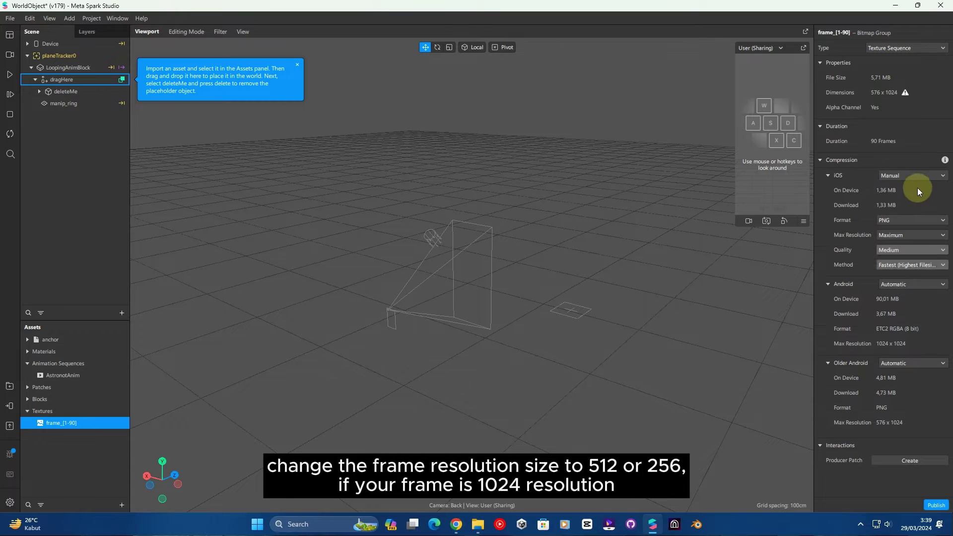
pyautogui.click(904, 236)
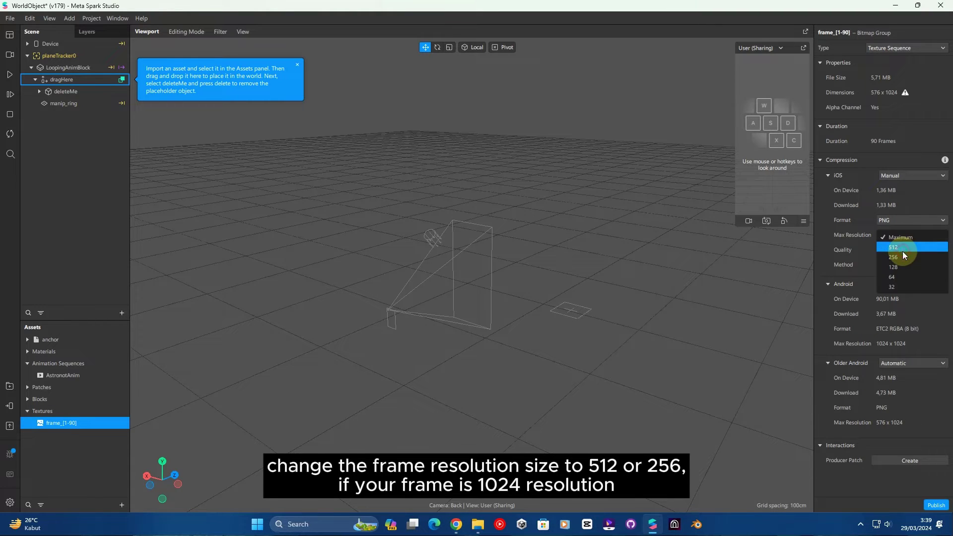
pyautogui.click(903, 250)
# Set the Android compression of the frame texture to Manual with a max resolution of 512
pyautogui.click(914, 283)
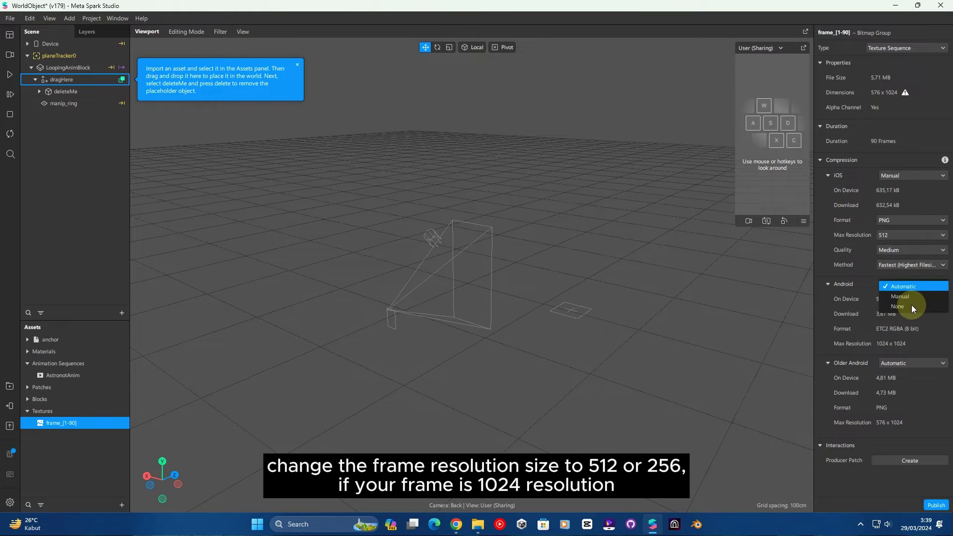
pyautogui.click(917, 301)
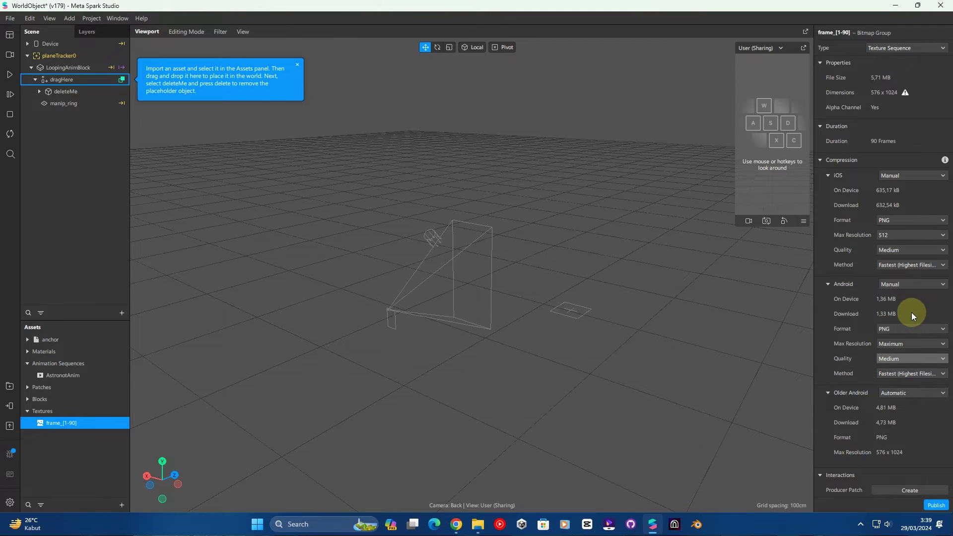
pyautogui.click(905, 342)
pyautogui.click(906, 356)
# Set the Older Android compression of the frame texture to Manual with a max resolution of 512
pyautogui.click(907, 392)
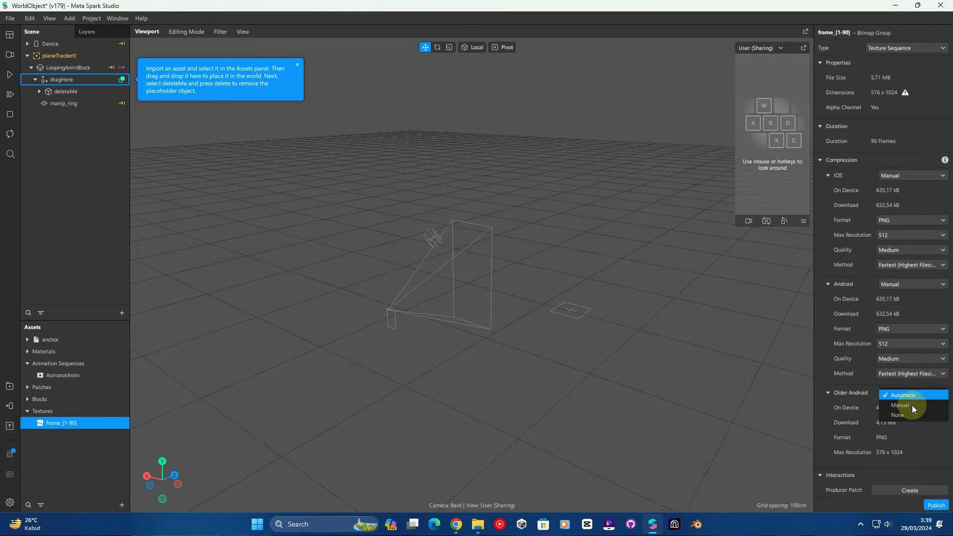
pyautogui.click(912, 403)
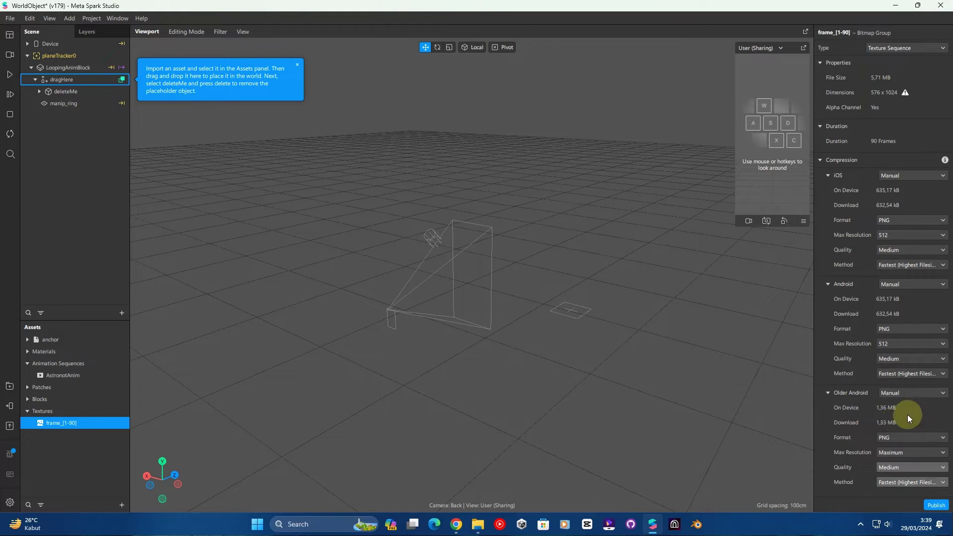
pyautogui.click(900, 453)
pyautogui.click(905, 465)
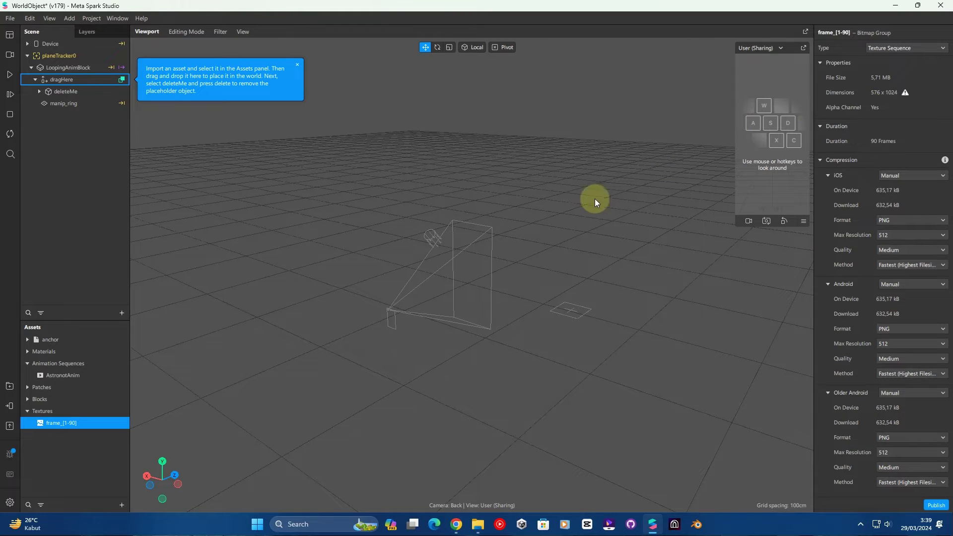
# Play the scene preview and turn off the Spinning option of LoopingAnimBlock
pyautogui.click(53, 90)
pyautogui.click(60, 80)
pyautogui.click(10, 76)
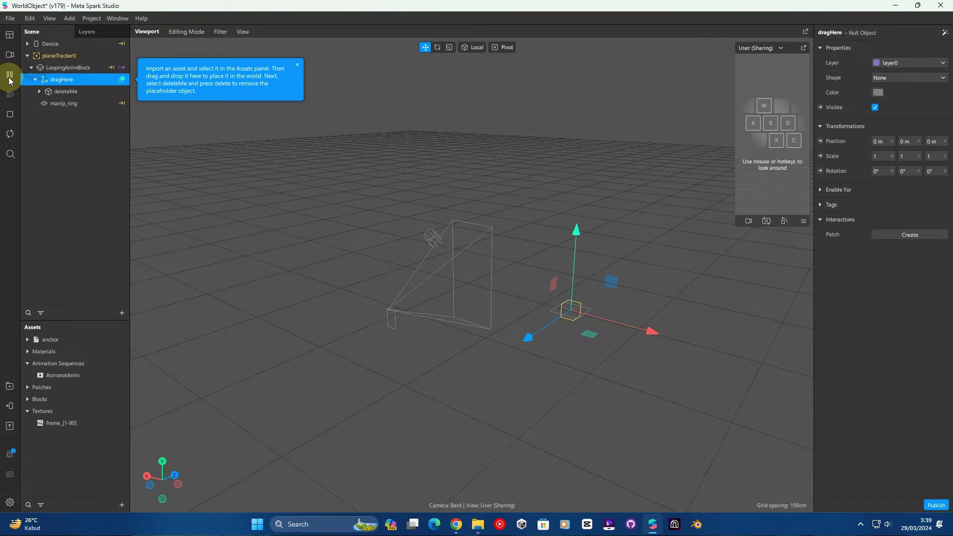
pyautogui.scroll(3, 623, 256)
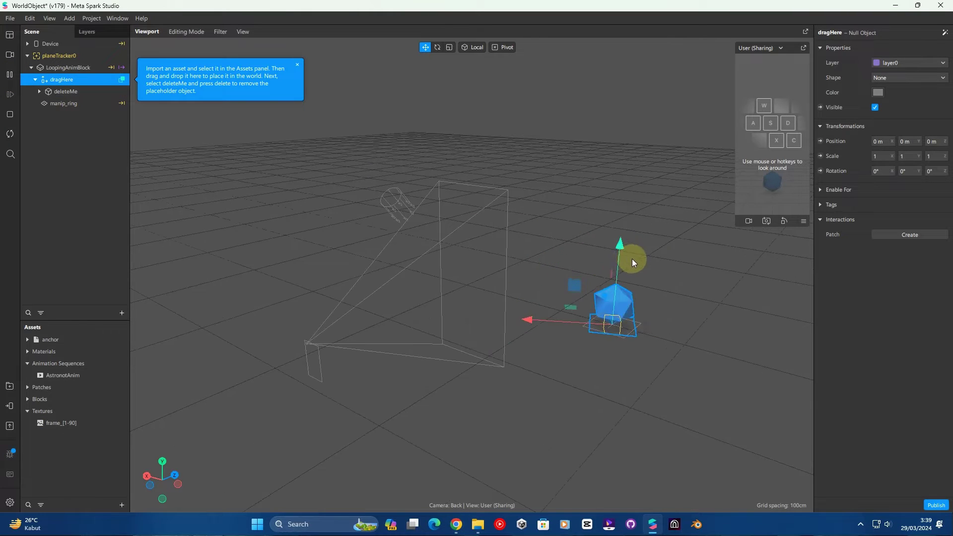
pyautogui.moveTo(425, 298); pyautogui.dragTo(494, 273)
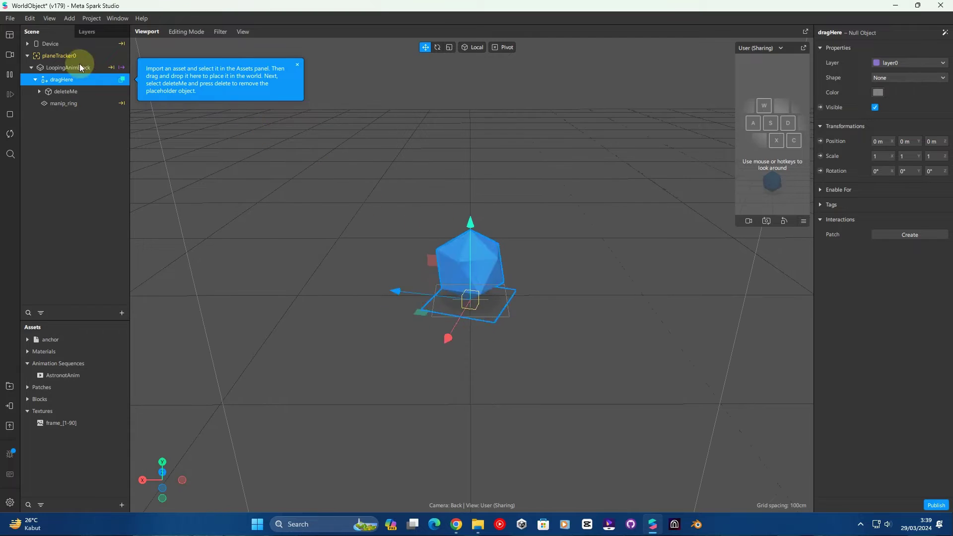
pyautogui.click(54, 68)
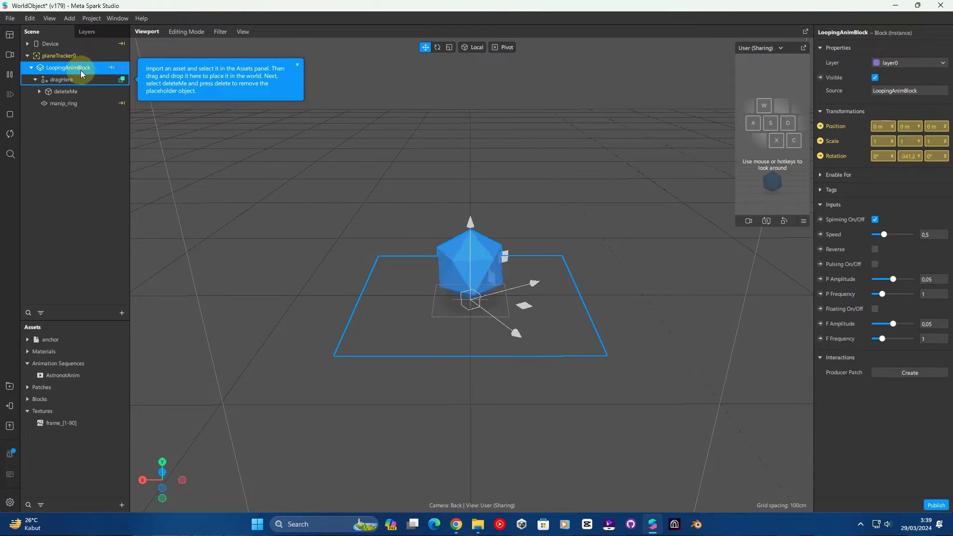
pyautogui.click(875, 220)
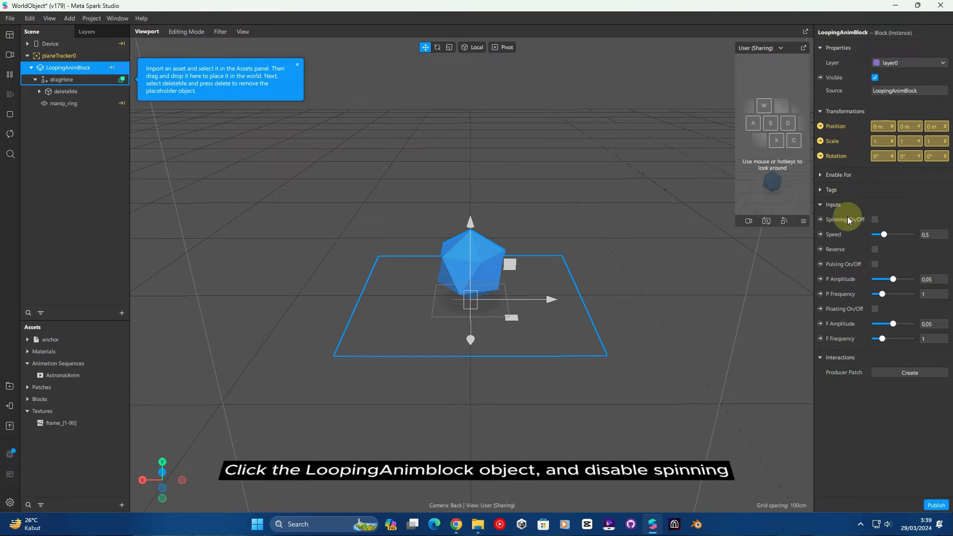
# Add a plane object as a child of the dragHere null object
pyautogui.click(70, 79)
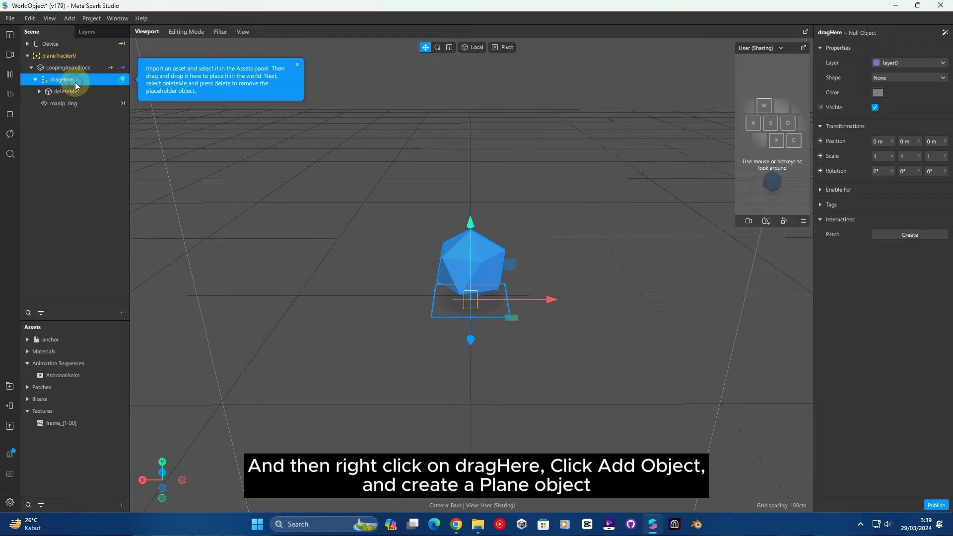
pyautogui.rightClick(75, 82)
pyautogui.click(130, 92)
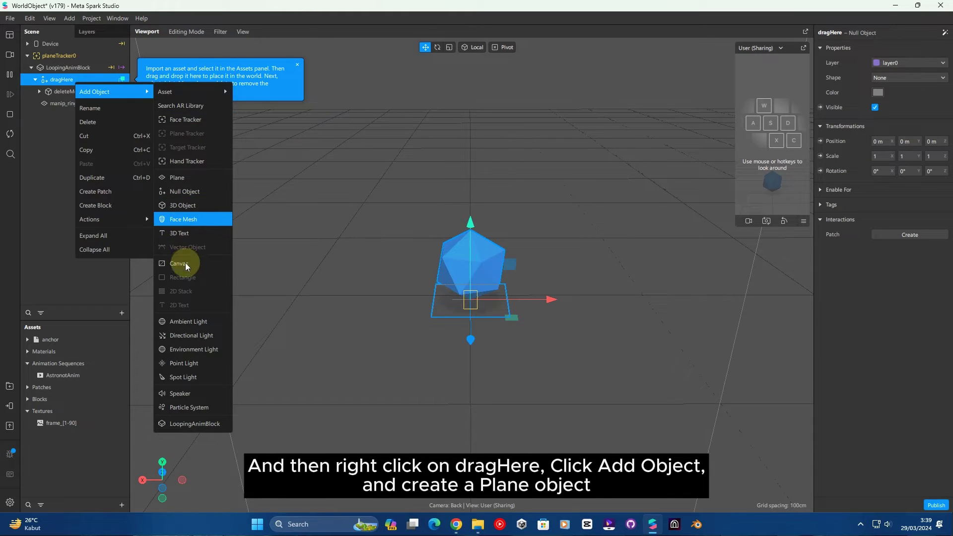
pyautogui.click(198, 178)
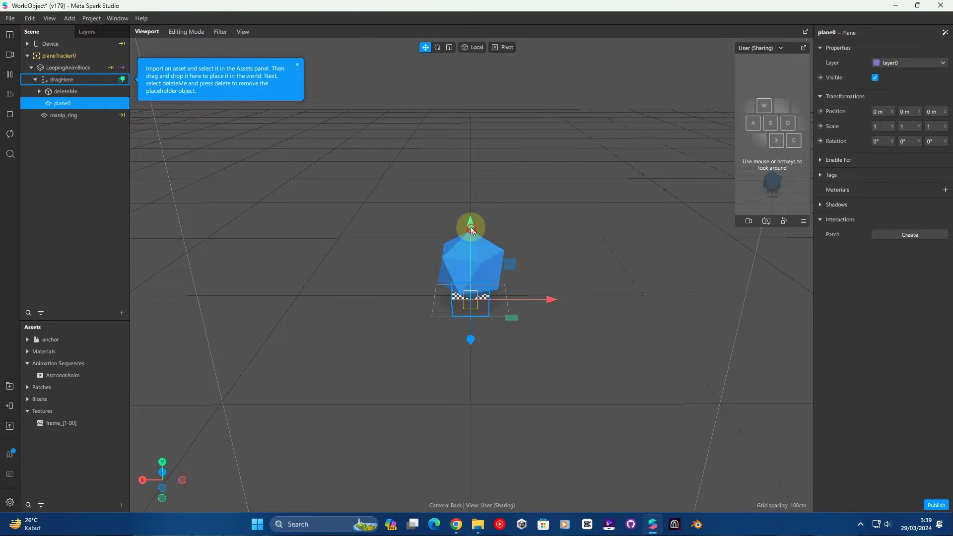
# Raise the plane above the ground to a Y position of about 0.102 m
pyautogui.moveTo(471, 229); pyautogui.dragTo(479, 192)
pyautogui.moveTo(555, 265); pyautogui.dragTo(468, 209, button='right')
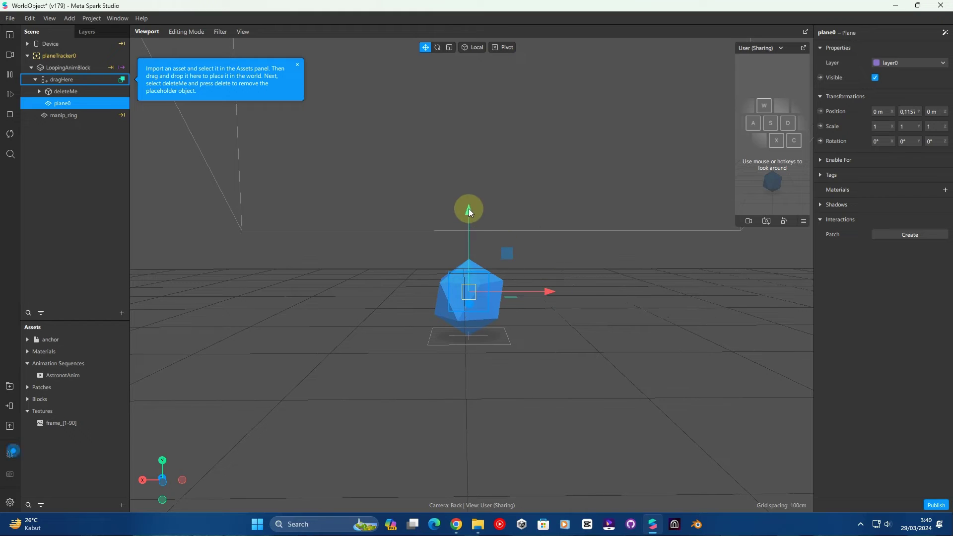
pyautogui.moveTo(469, 208); pyautogui.dragTo(468, 214)
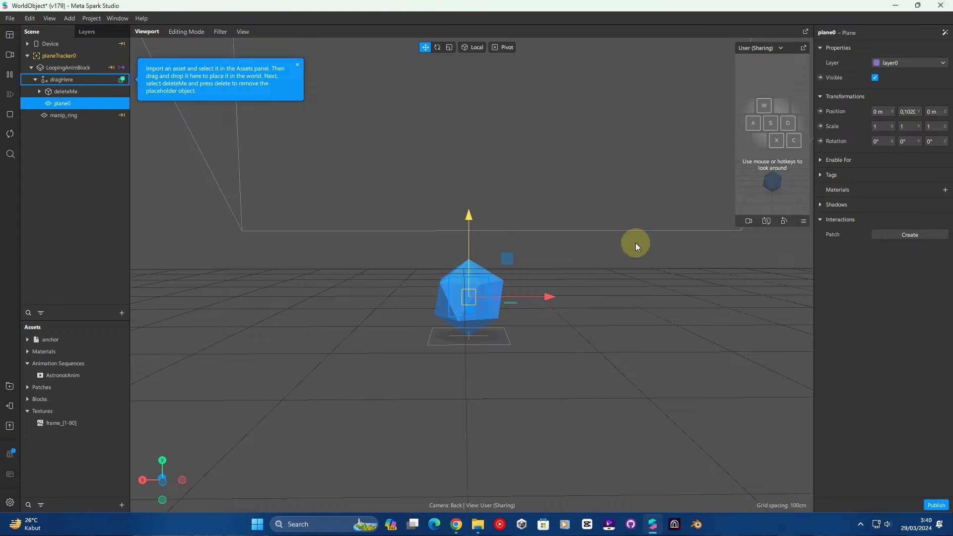
# Scale the plane to 2 on all three axes and raise it to a Y position of about 0.113 m
pyautogui.click(880, 127)
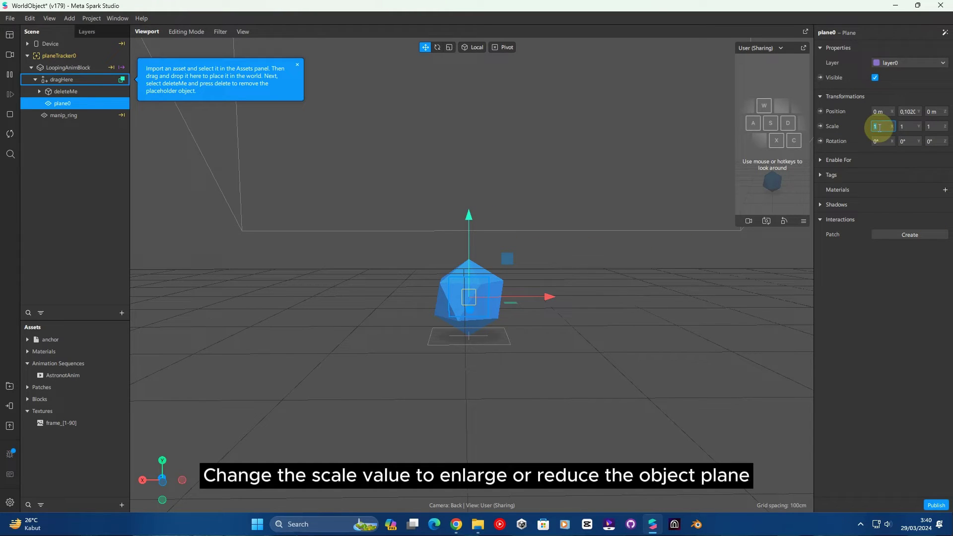
pyautogui.write('2')
pyautogui.click(908, 128)
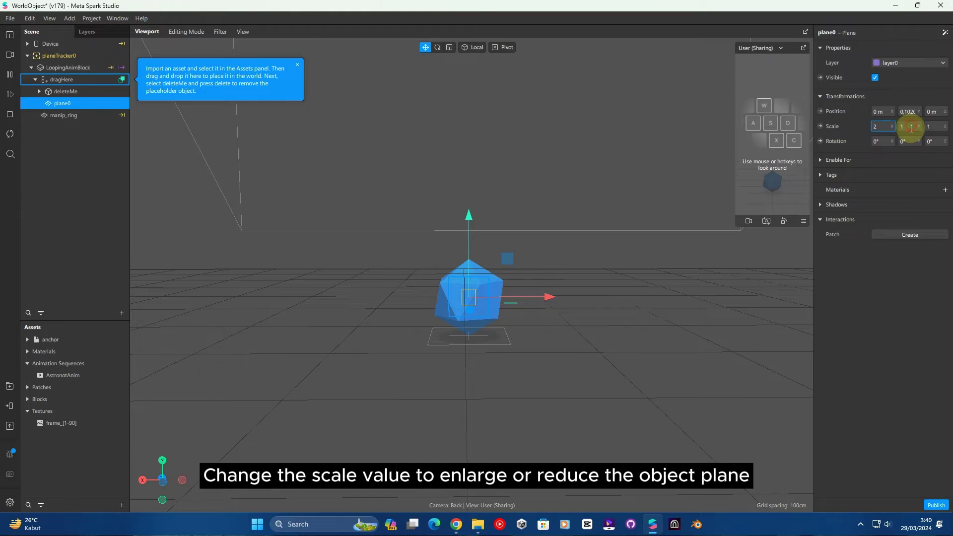
pyautogui.write('2')
pyautogui.click(935, 126)
pyautogui.write('2')
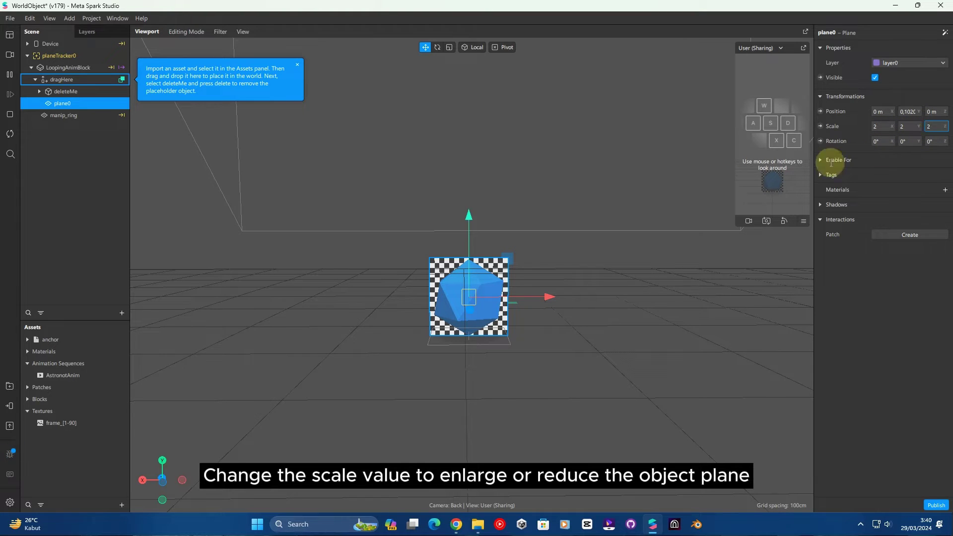
pyautogui.click(469, 211)
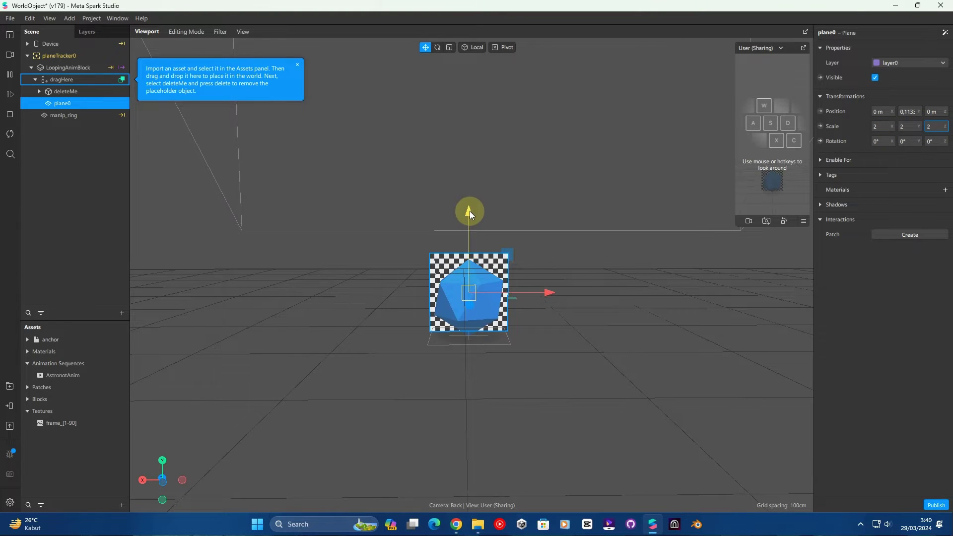
# Rename the plane object as Astronot
pyautogui.rightClick(69, 102)
pyautogui.click(99, 129)
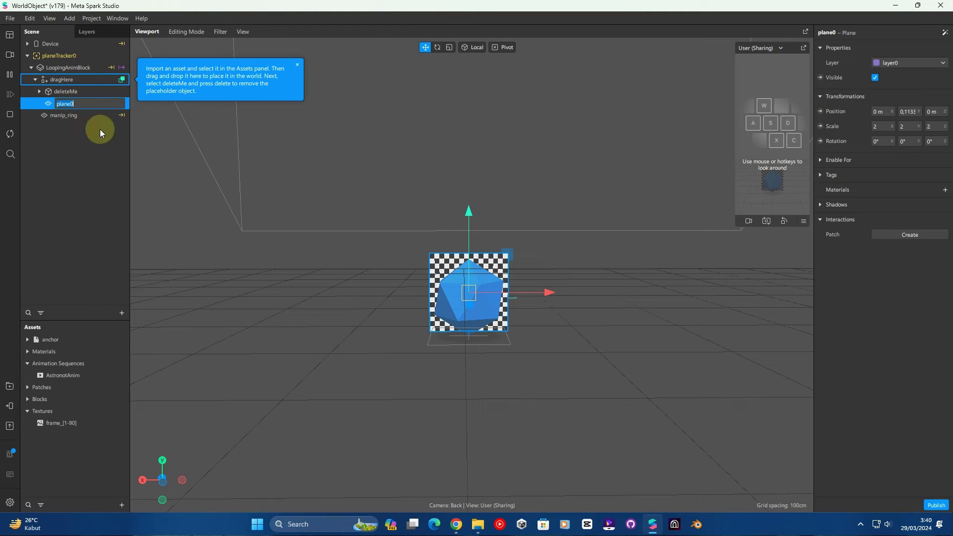
pyautogui.write('Asrt')
pyautogui.write('tronot')
pyautogui.press('Return')
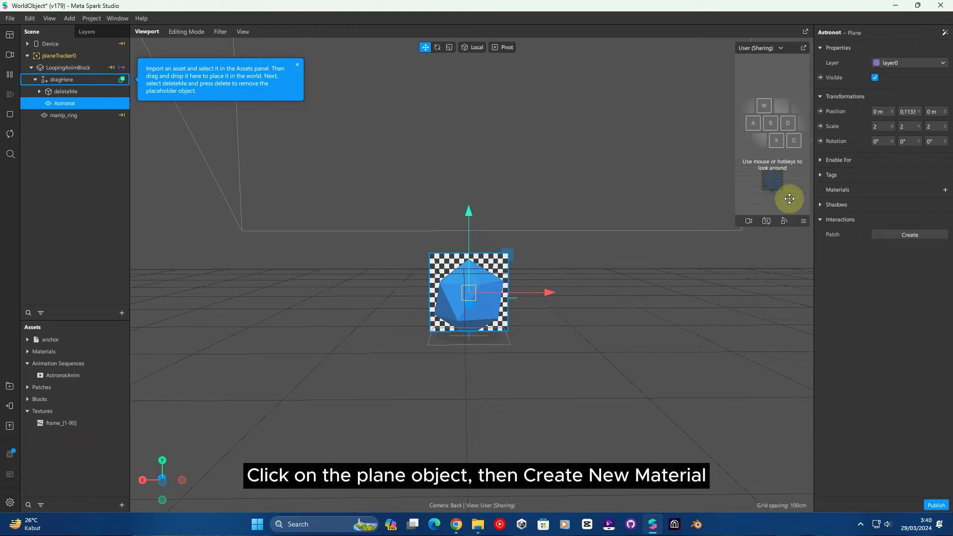
# Create a new material on the Astronot plane named AStronotMat, with AstronotAnim as its diffuse texture
pyautogui.click(944, 191)
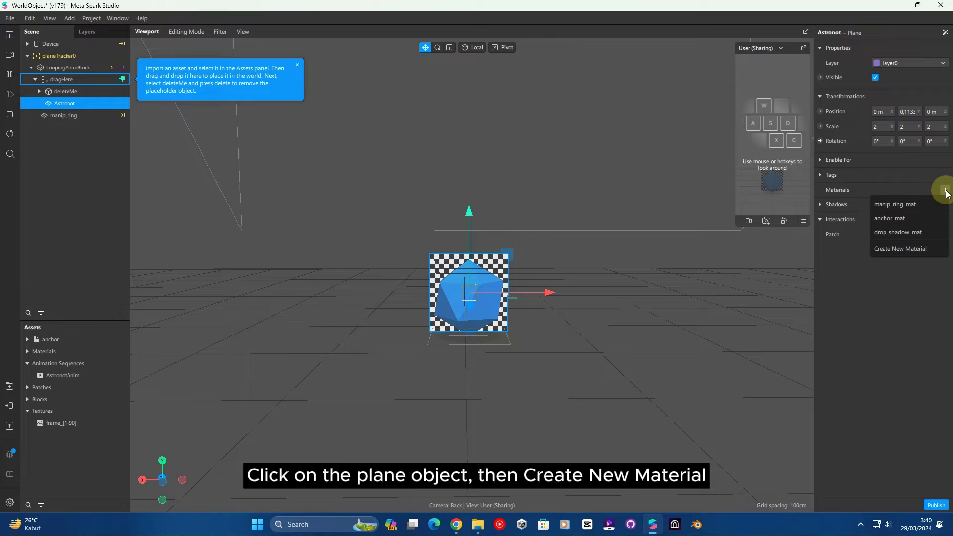
pyautogui.click(914, 249)
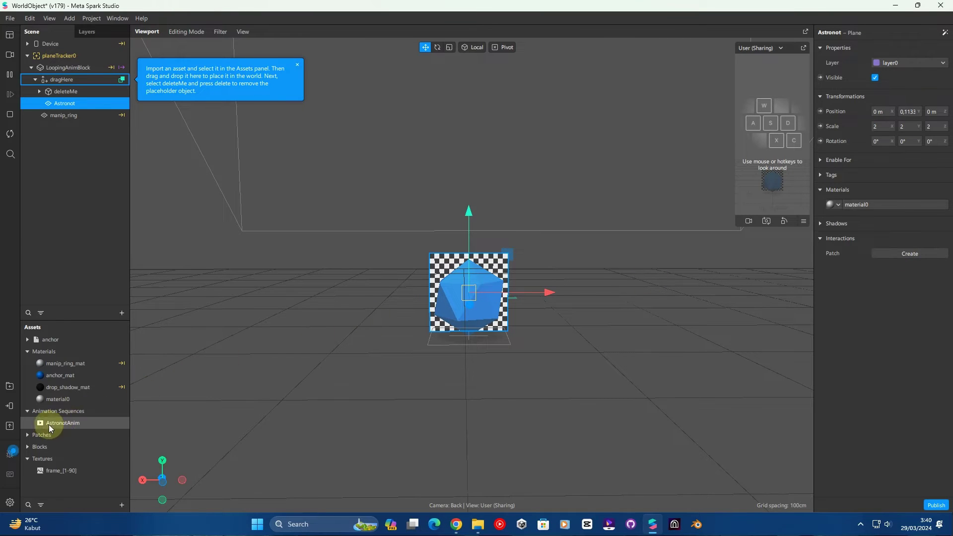
pyautogui.click(80, 399)
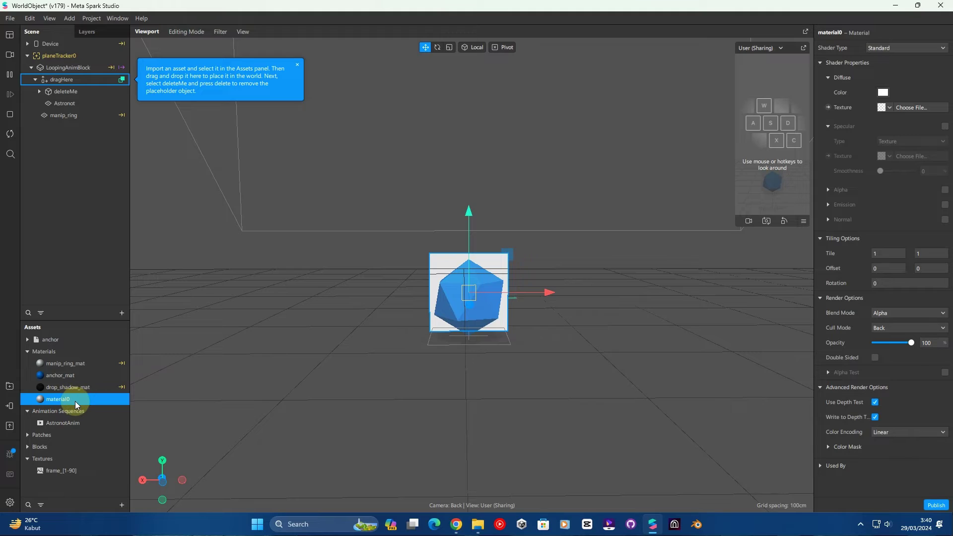
pyautogui.click(77, 405)
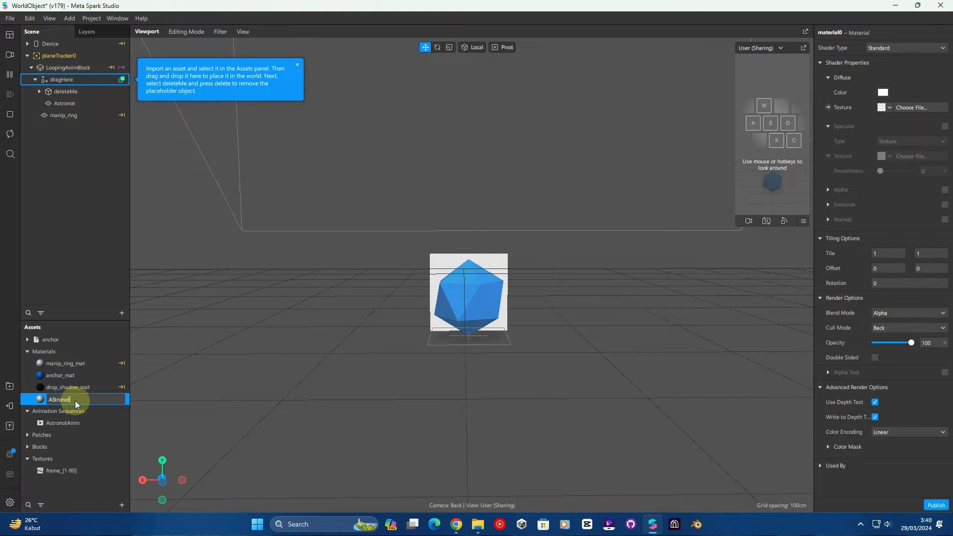
pyautogui.write('AStronotMat')
pyautogui.press('Return')
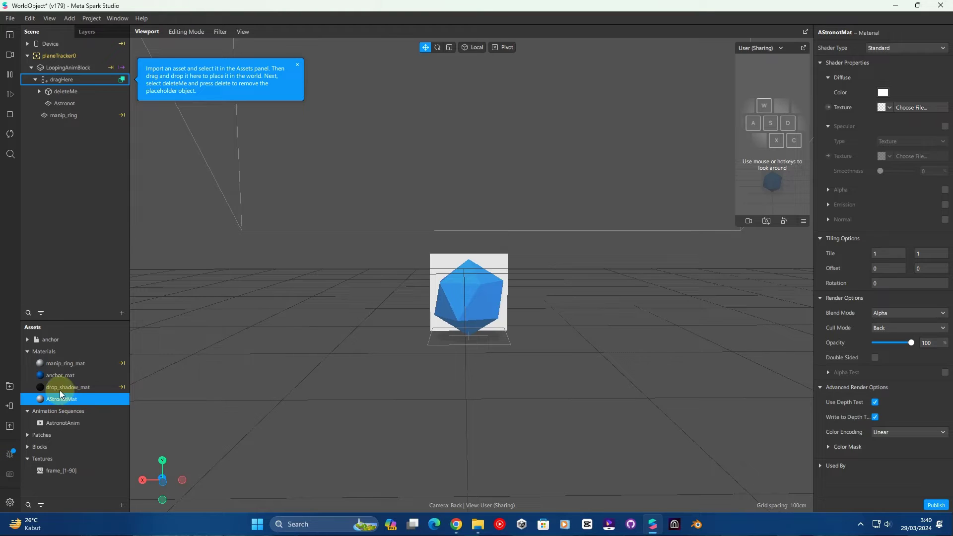
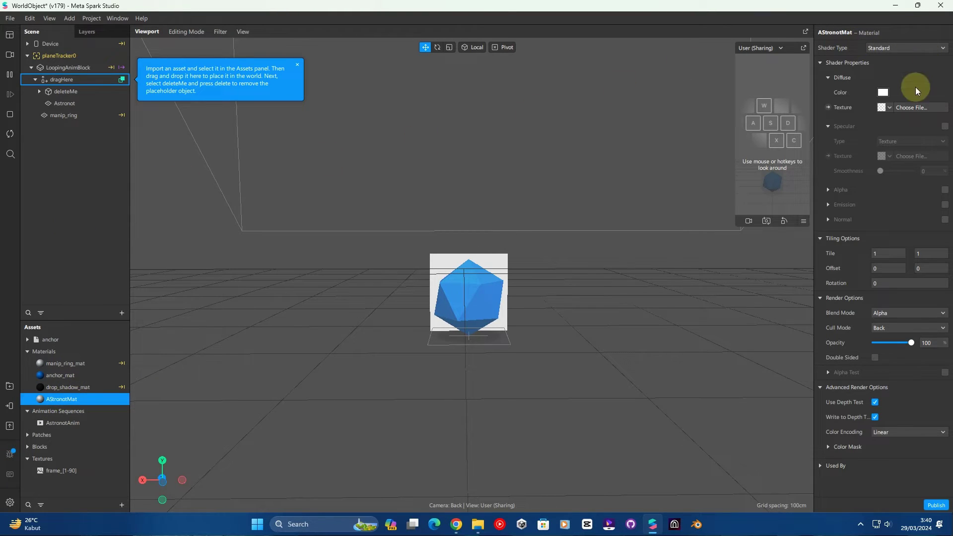
pyautogui.click(888, 108)
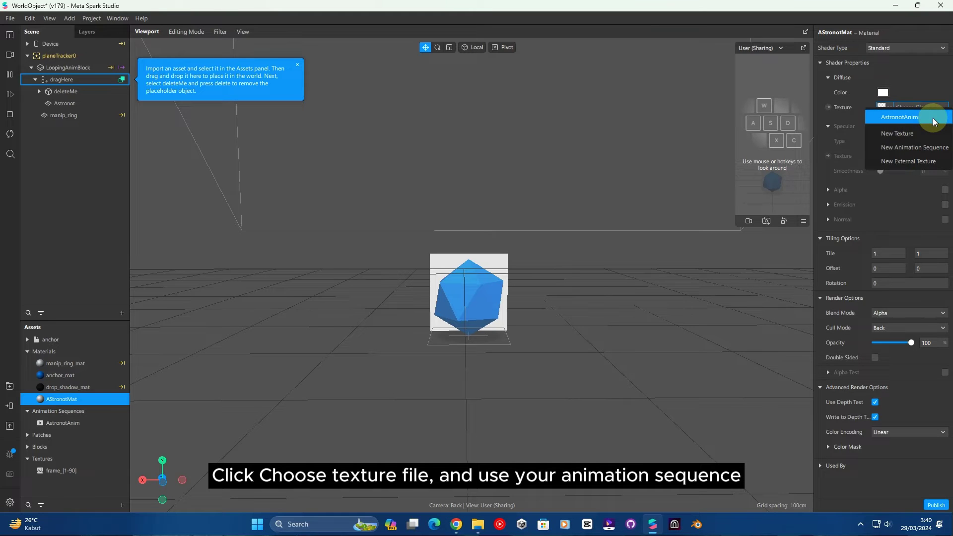
pyautogui.click(919, 120)
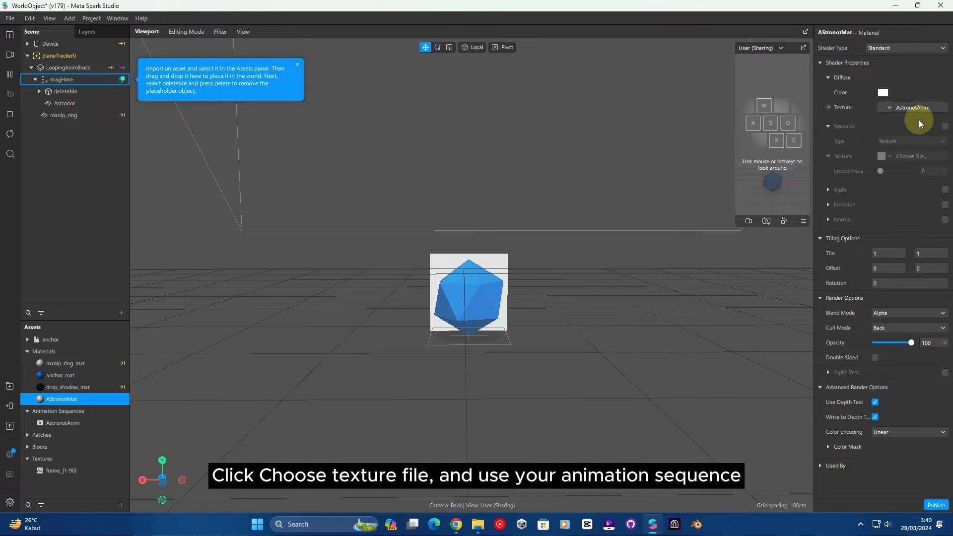
# Delete the deleteMe placeholder object from dragHere
pyautogui.click(62, 91)
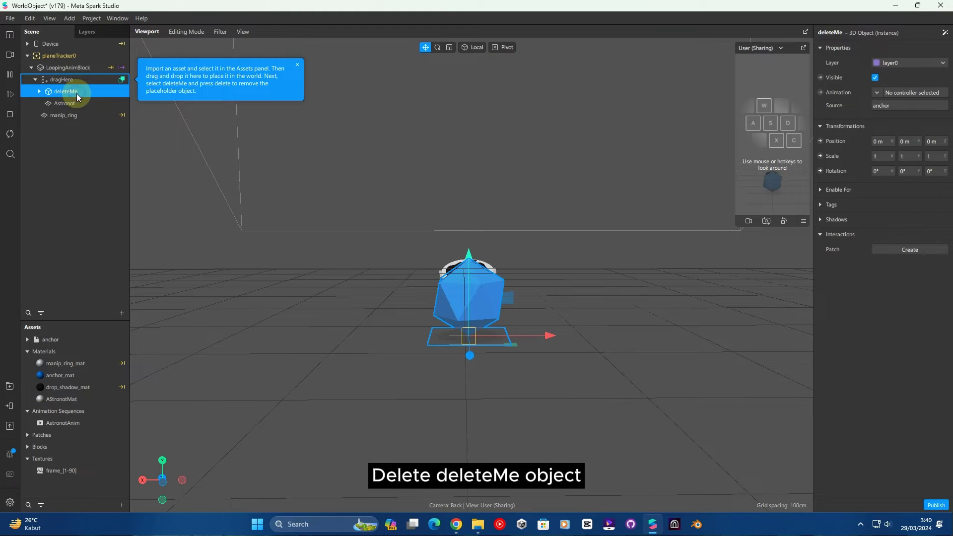
pyautogui.rightClick(77, 94)
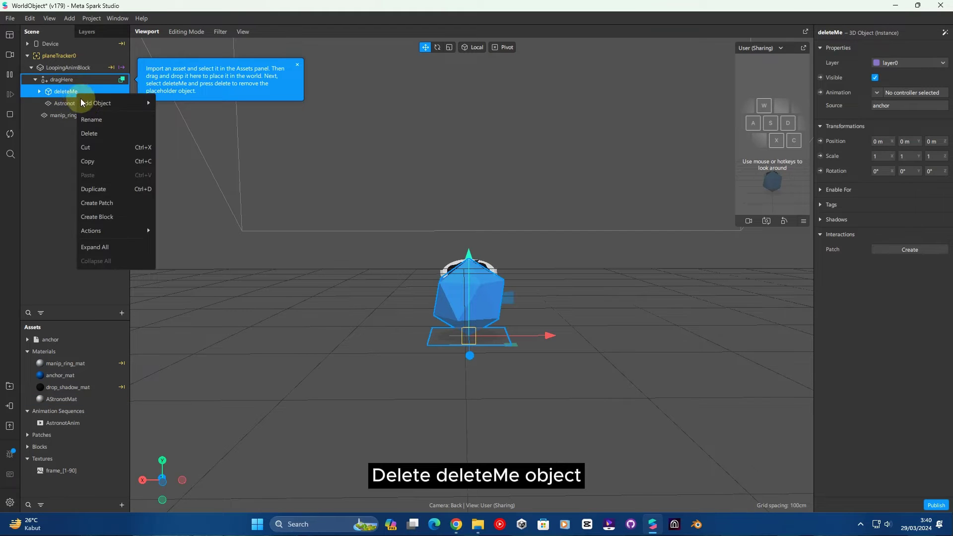
pyautogui.click(120, 135)
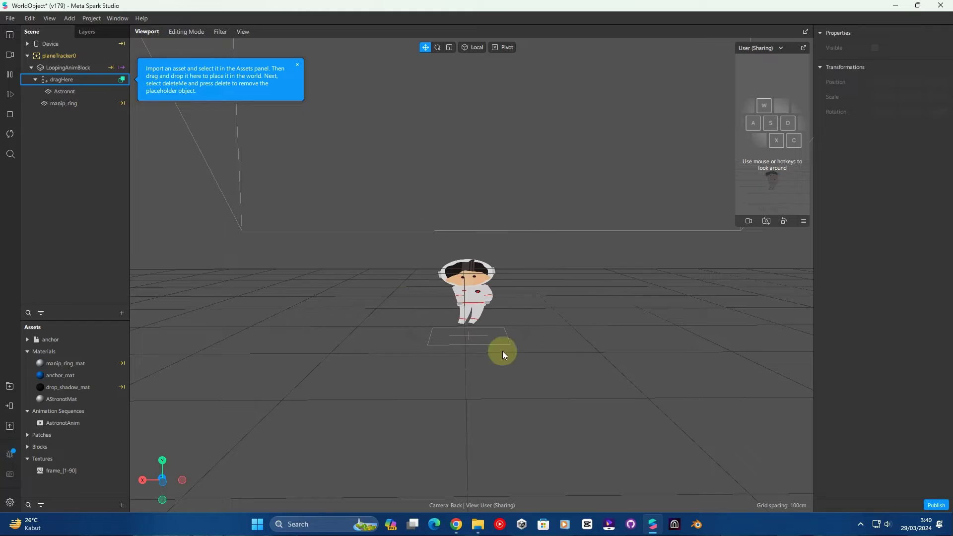
# Set the Astronot plane's Y scale to 3 and raise it to a Y position of about 0.157 m
pyautogui.click(71, 97)
pyautogui.click(907, 127)
pyautogui.write('3')
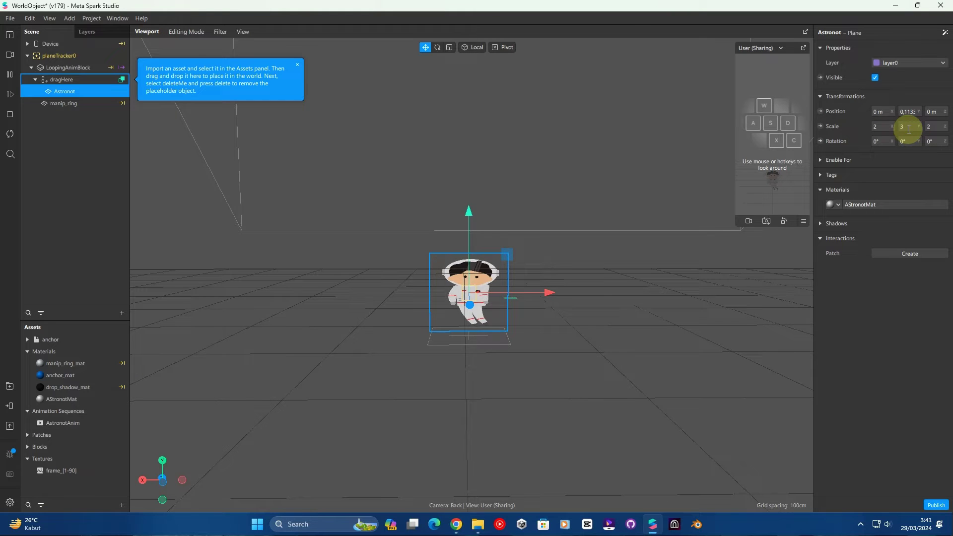
pyautogui.press('Return')
pyautogui.moveTo(467, 204); pyautogui.dragTo(468, 187)
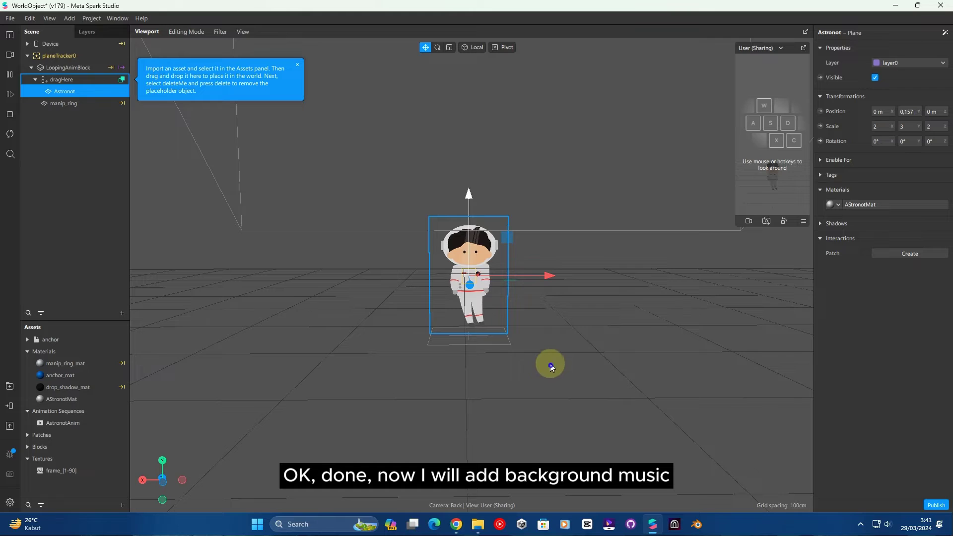
# Dismiss the asset import tip and add a speaker object as a child of the dragHere null object
pyautogui.moveTo(547, 333); pyautogui.dragTo(546, 372)
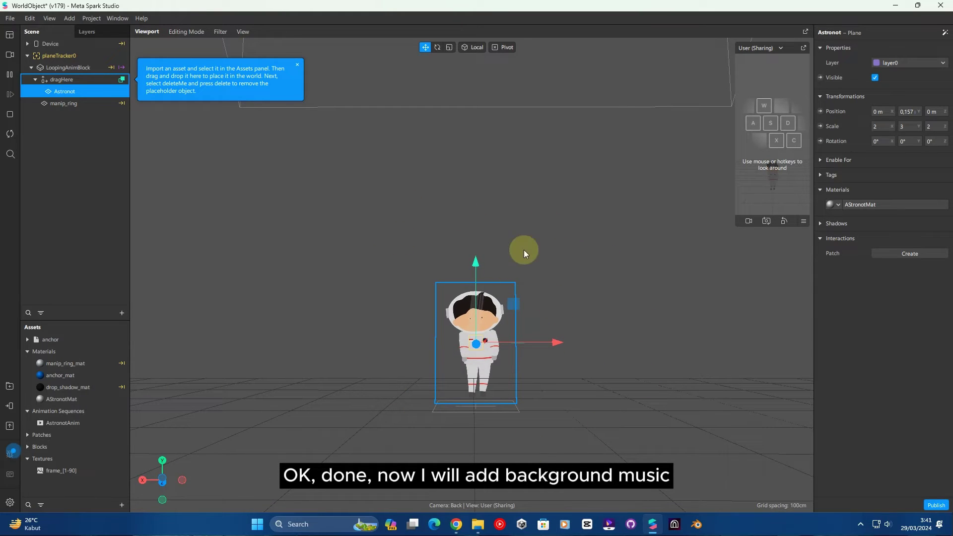
pyautogui.scroll(3, 569, 341)
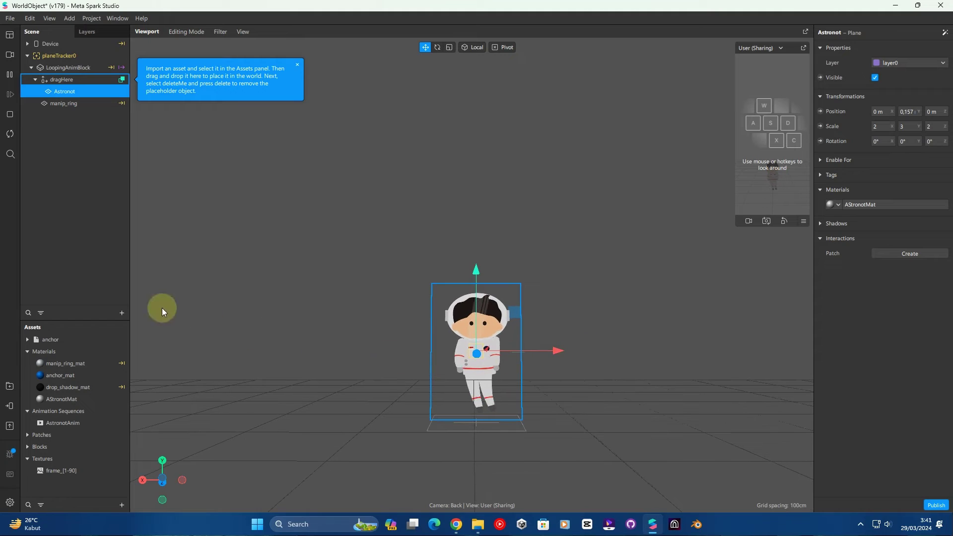
pyautogui.click(69, 139)
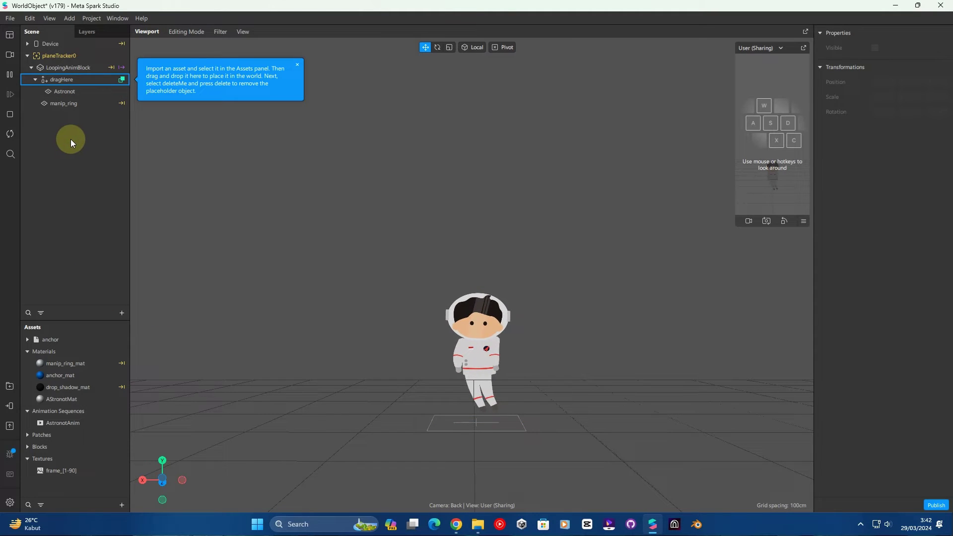
pyautogui.click(298, 64)
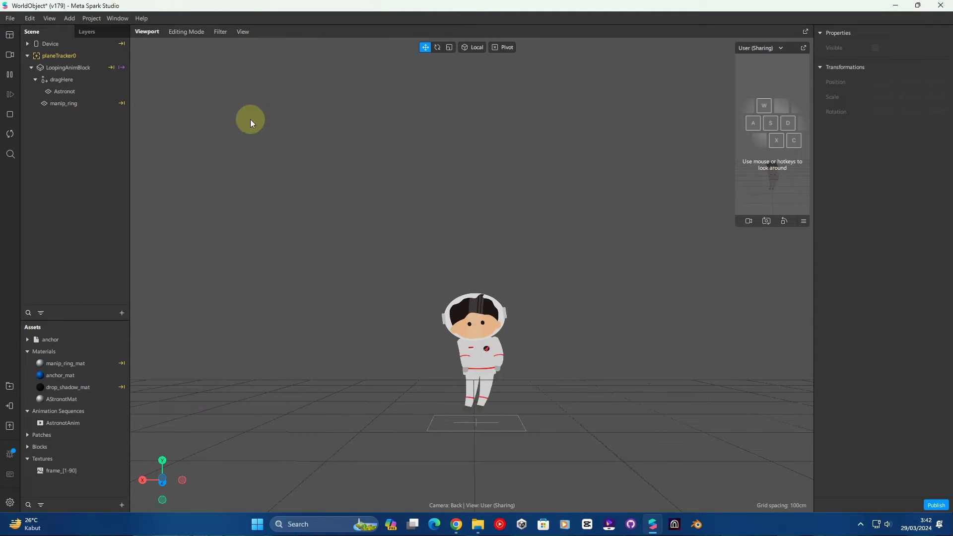
pyautogui.click(74, 80)
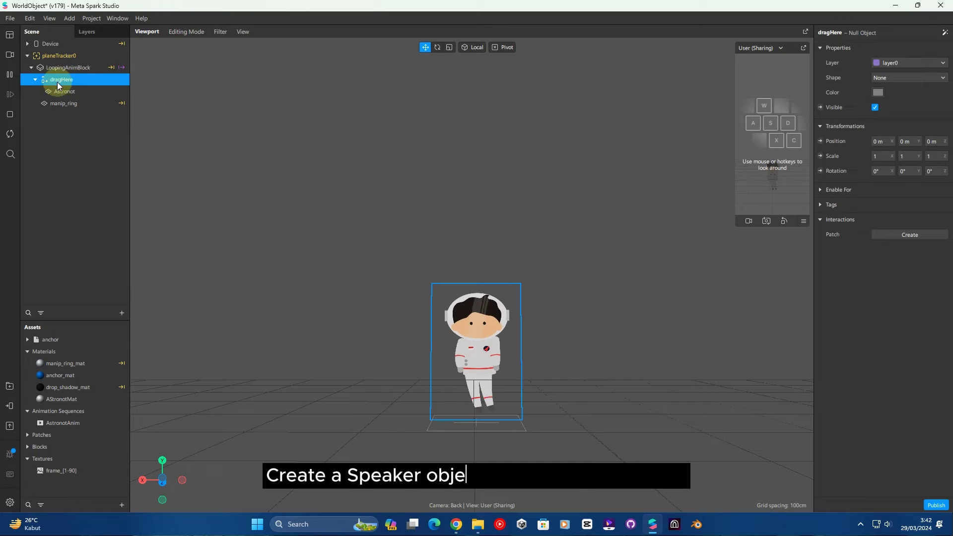
pyautogui.rightClick(86, 79)
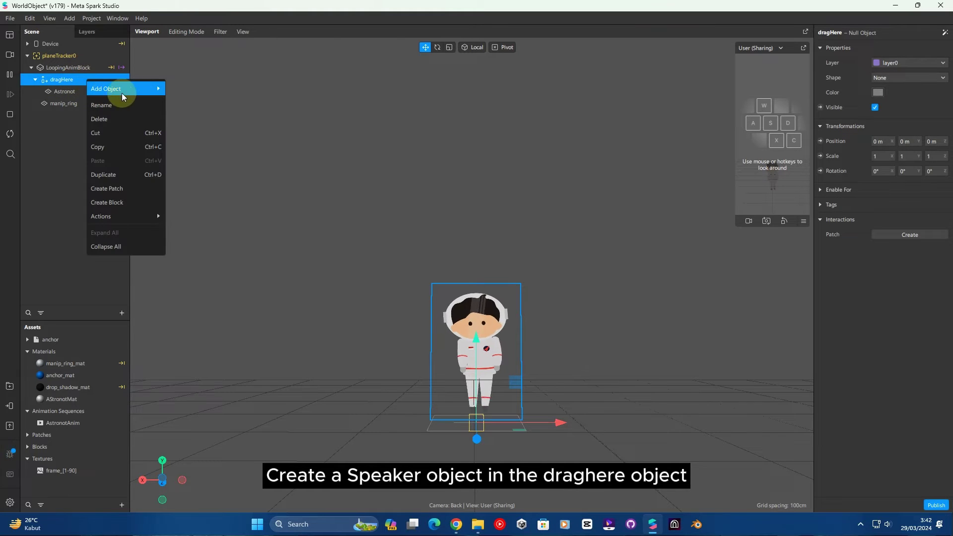
pyautogui.moveTo(124, 90)
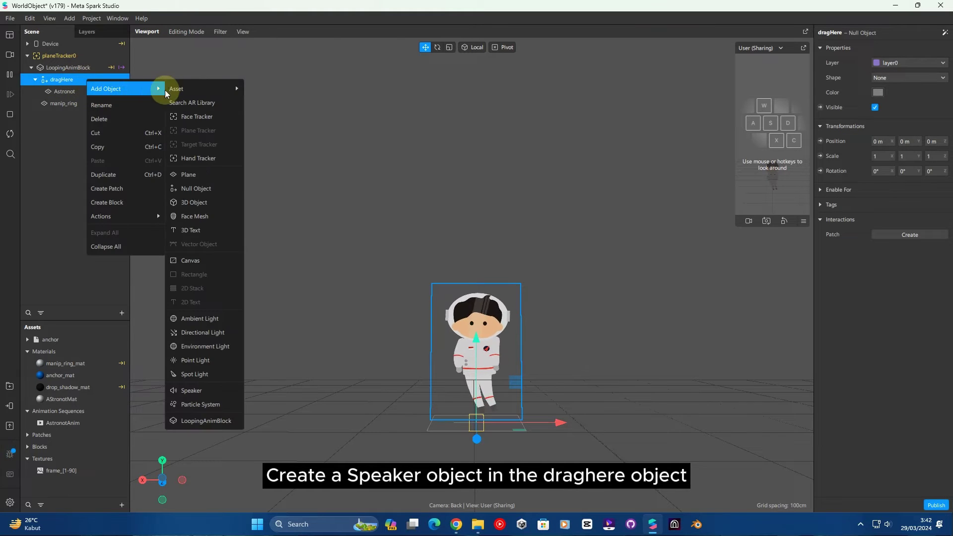
pyautogui.click(197, 391)
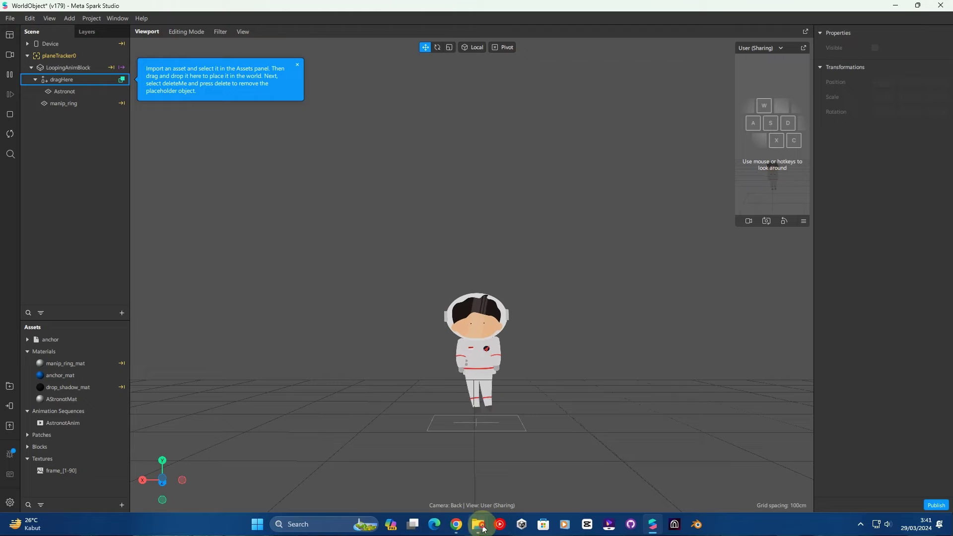
# Switch to the 3D Objects folder in File Explorer and check the format of the CuteLofi.MP3 audio file
pyautogui.moveTo(477, 524)
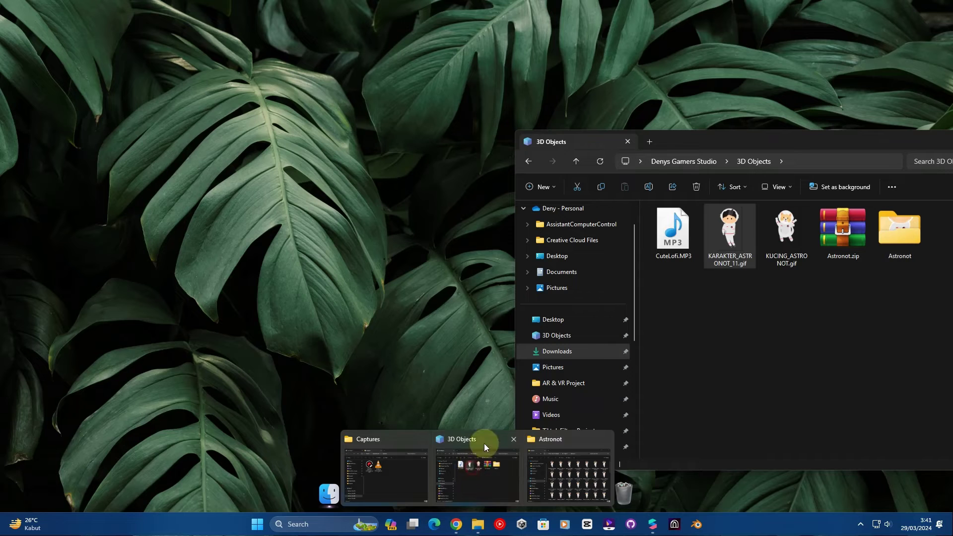
pyautogui.click(481, 442)
pyautogui.moveTo(695, 143); pyautogui.dragTo(534, 110)
pyautogui.click(499, 203)
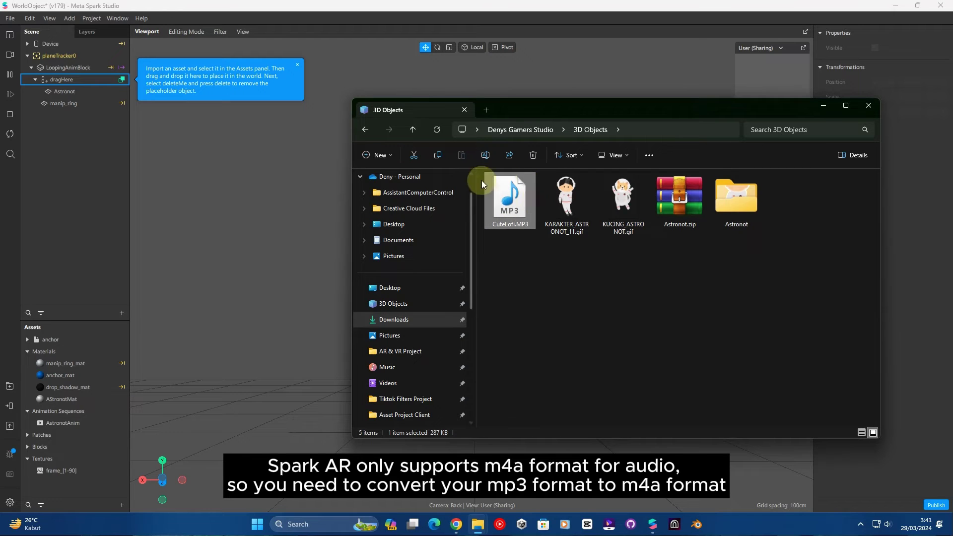
pyautogui.click(598, 292)
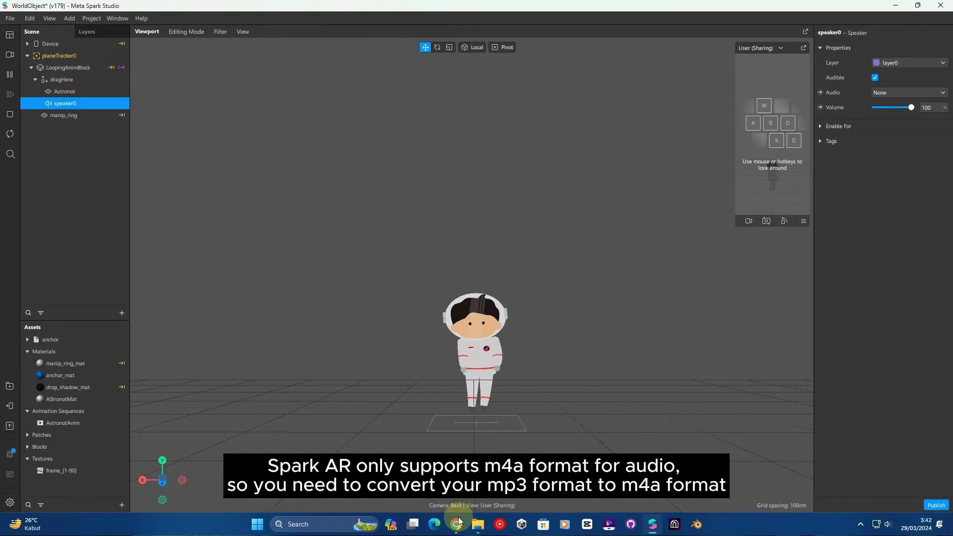
# Switch to Chrome, search the web for "mp3 to m4a" in a new tab, and open CloudConvert's MP3 to M4A Converter
pyautogui.click(456, 522)
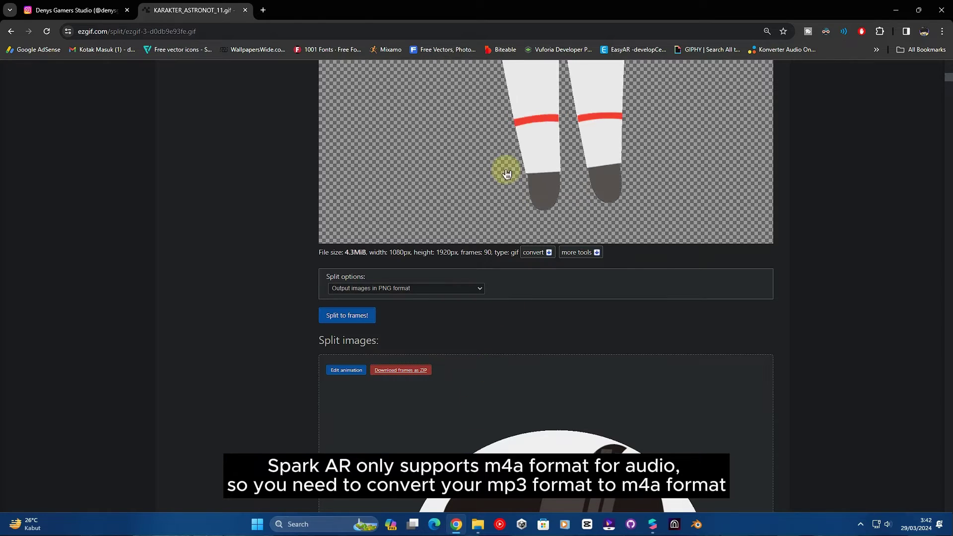
pyautogui.click(263, 10)
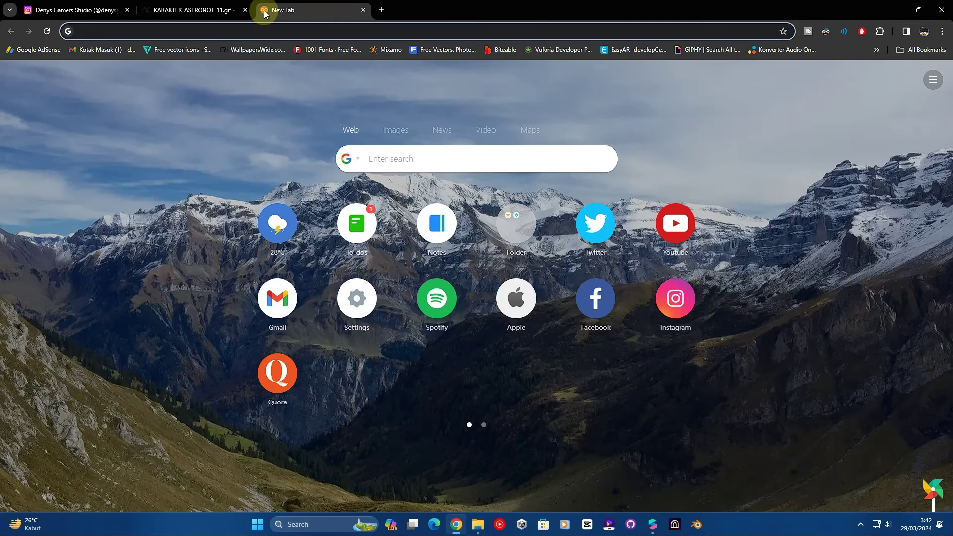
pyautogui.write('mp')
pyautogui.press('Delete')
pyautogui.write('3')
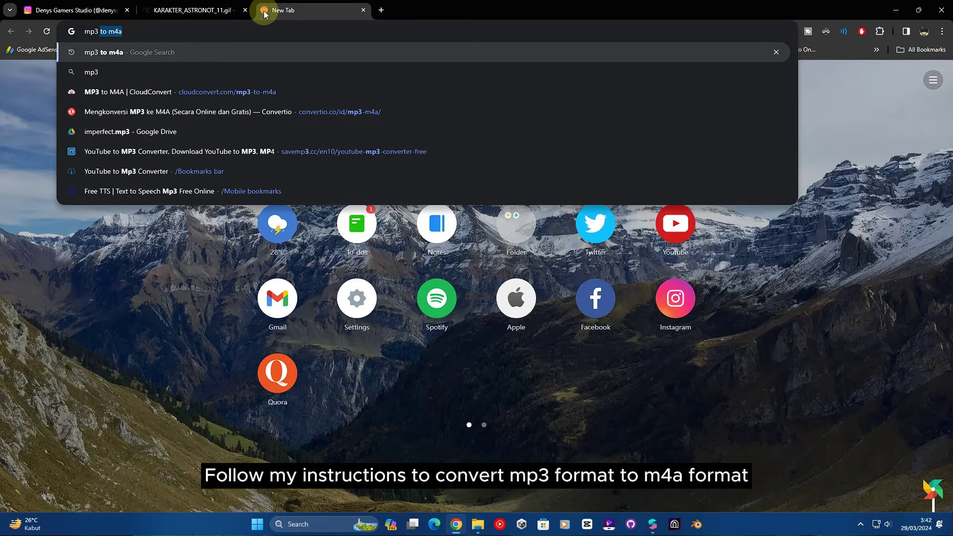
pyautogui.write(' to m')
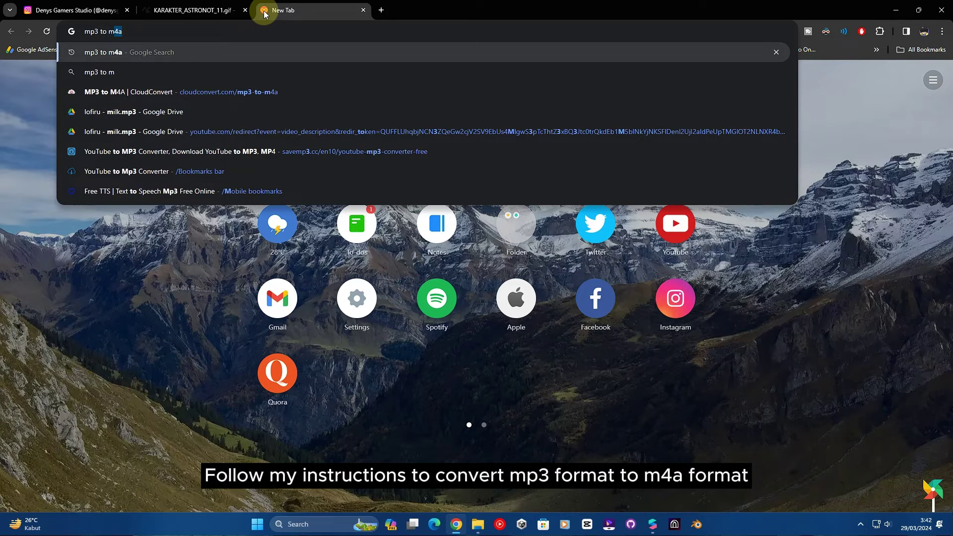
pyautogui.write('4a')
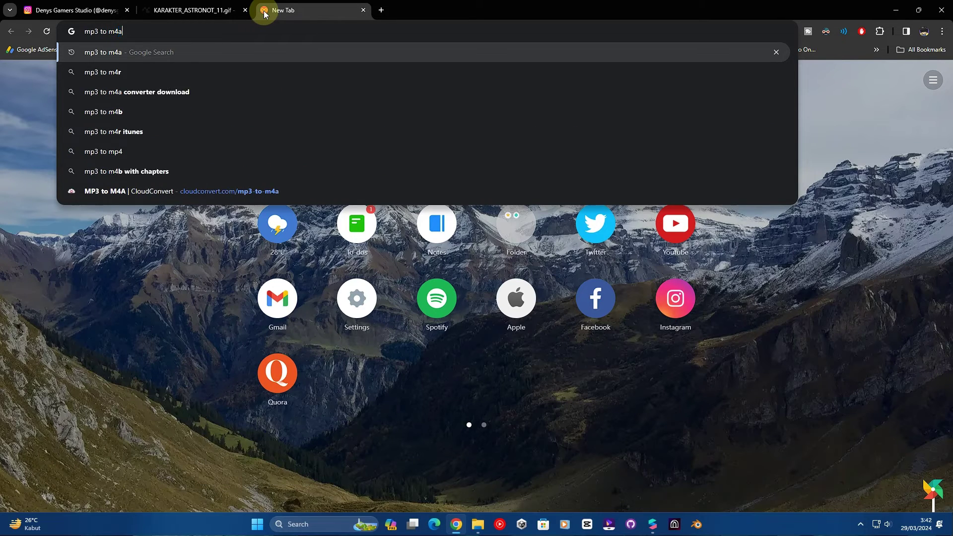
pyautogui.press('Return')
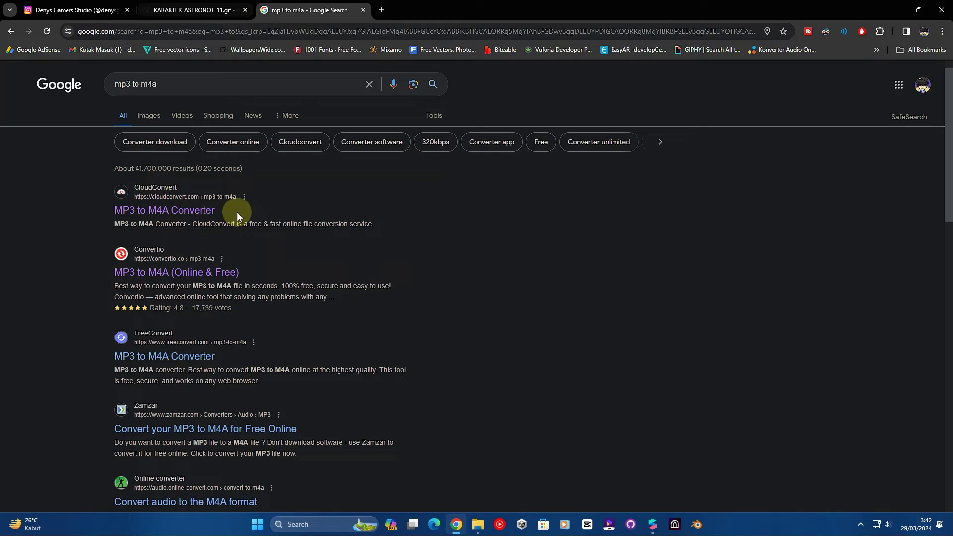
pyautogui.click(180, 212)
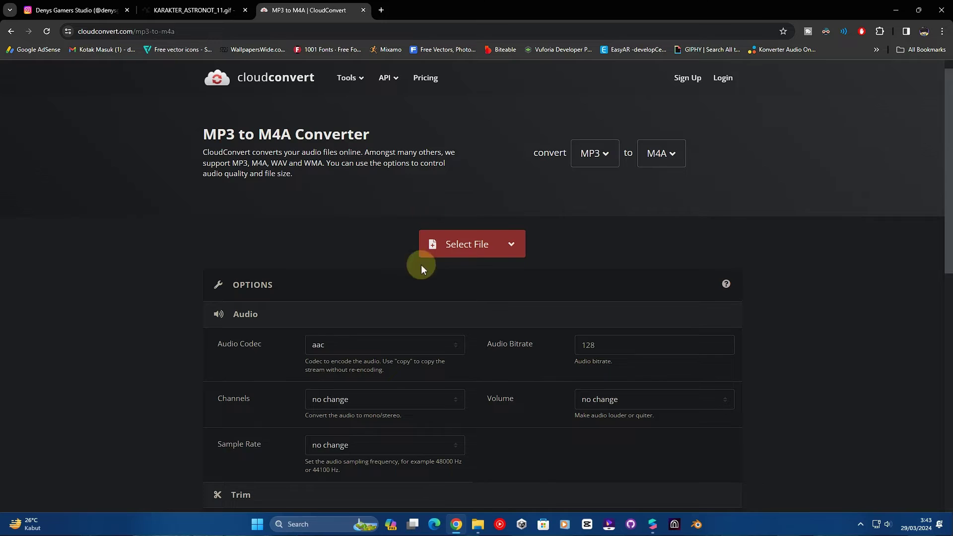
# Add CuteLofi.MP3 from the 3D Objects folder in File Explorer to the CloudConvert converter
pyautogui.moveTo(477, 524)
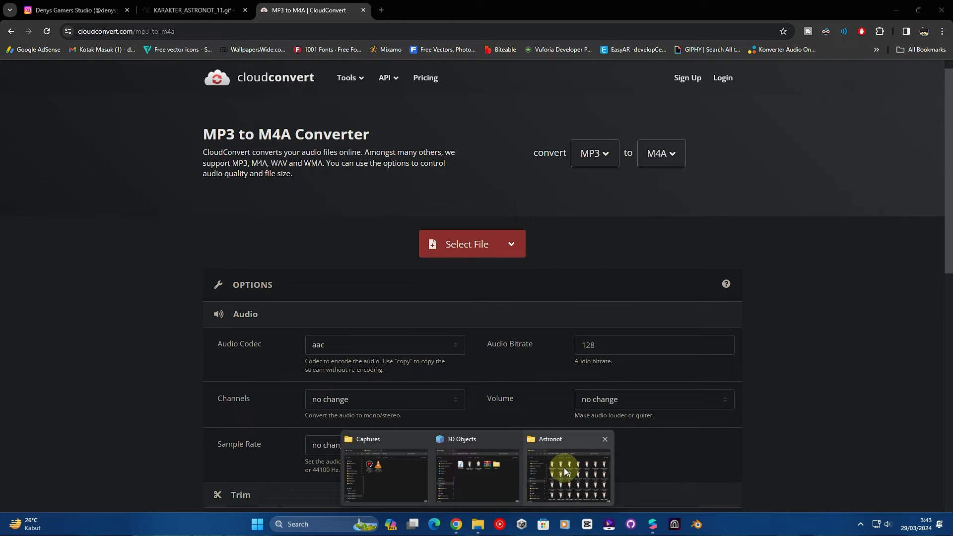
pyautogui.click(471, 464)
pyautogui.moveTo(585, 108); pyautogui.dragTo(746, 145)
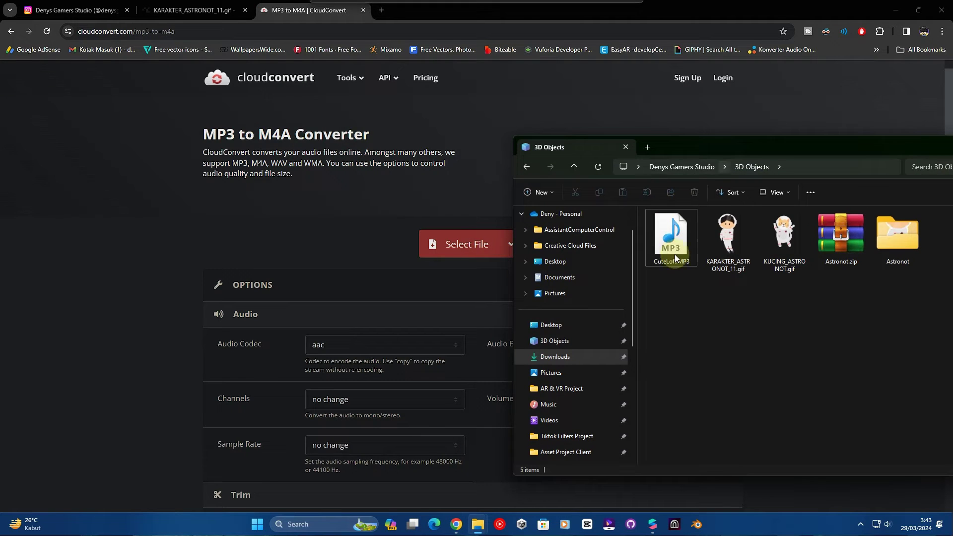
pyautogui.moveTo(660, 233); pyautogui.dragTo(425, 252)
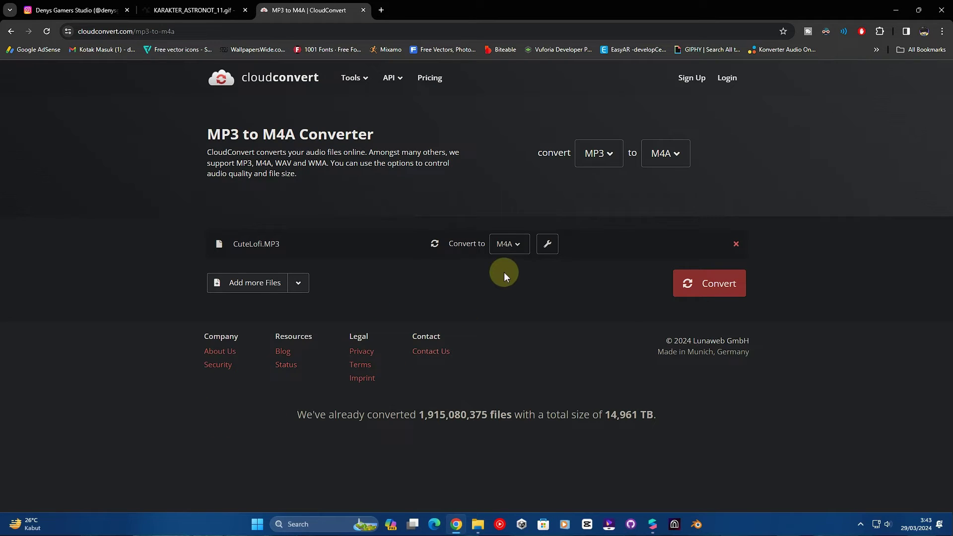
# Set the audio channels to mono in the conversion options for CuteLofi.MP3
pyautogui.click(541, 249)
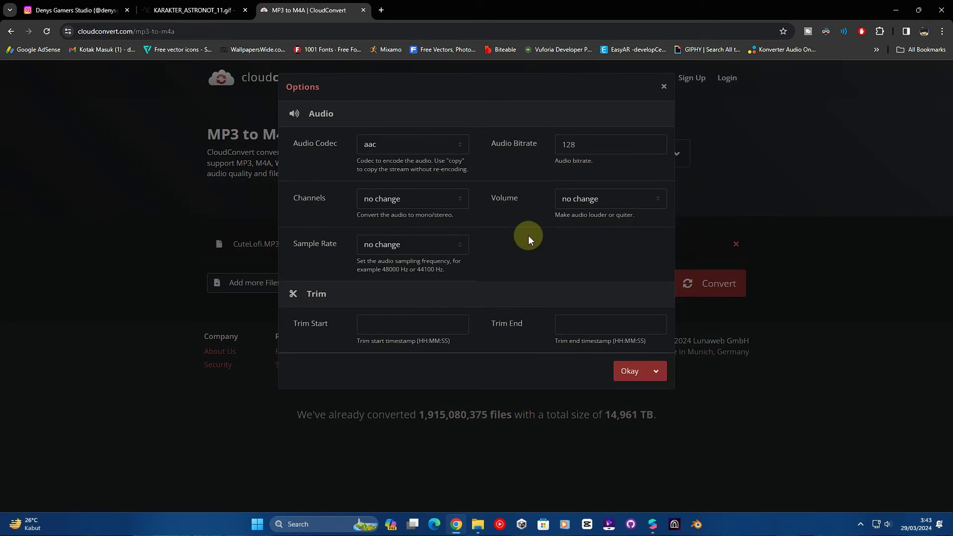
pyautogui.click(399, 199)
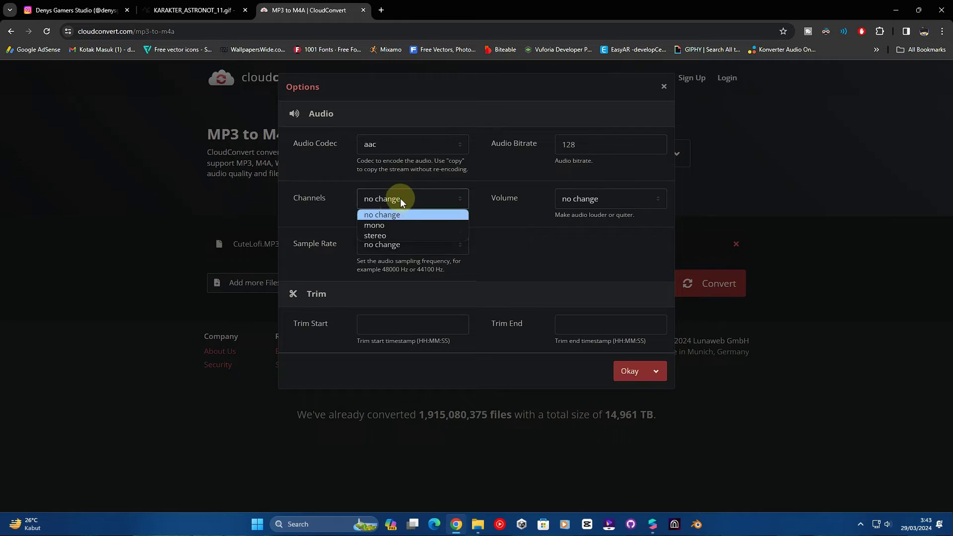
pyautogui.click(405, 228)
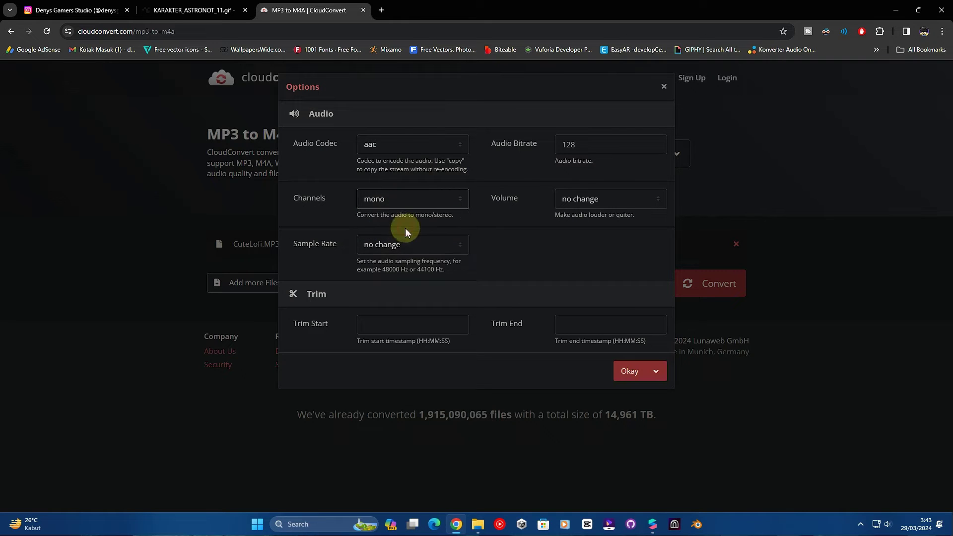
pyautogui.click(620, 372)
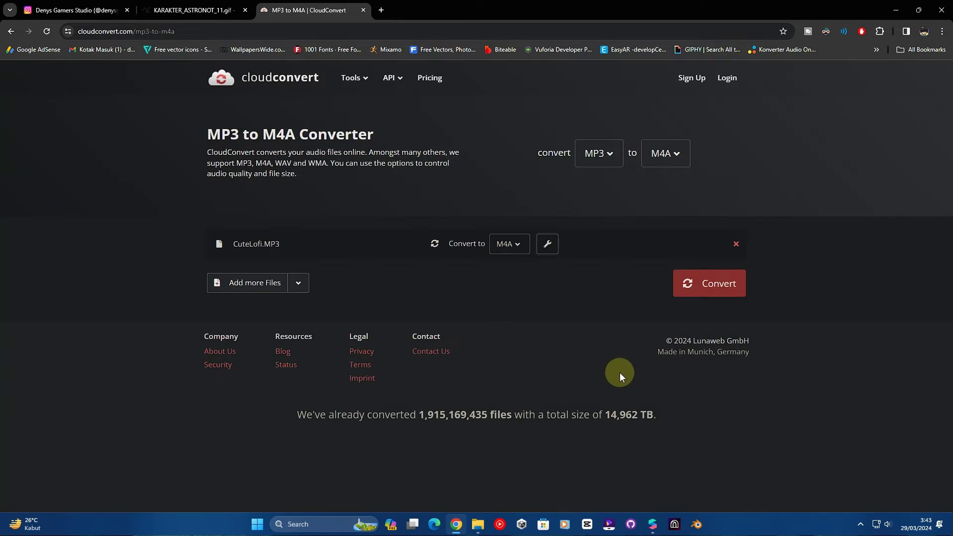
# Convert CuteLofi.MP3 to M4A, download CuteLofi.m4a to Downloads\Music, and open its containing folder
pyautogui.click(704, 291)
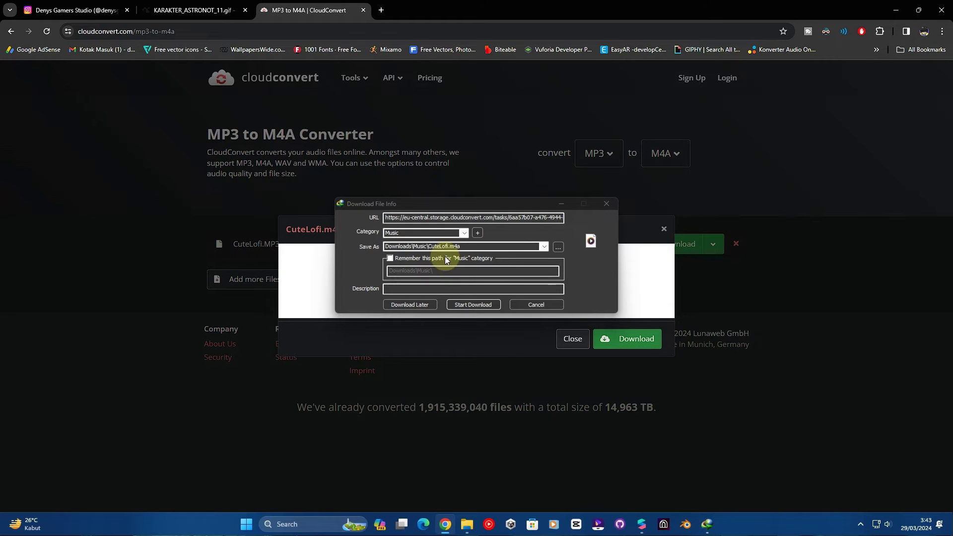
pyautogui.click(490, 304)
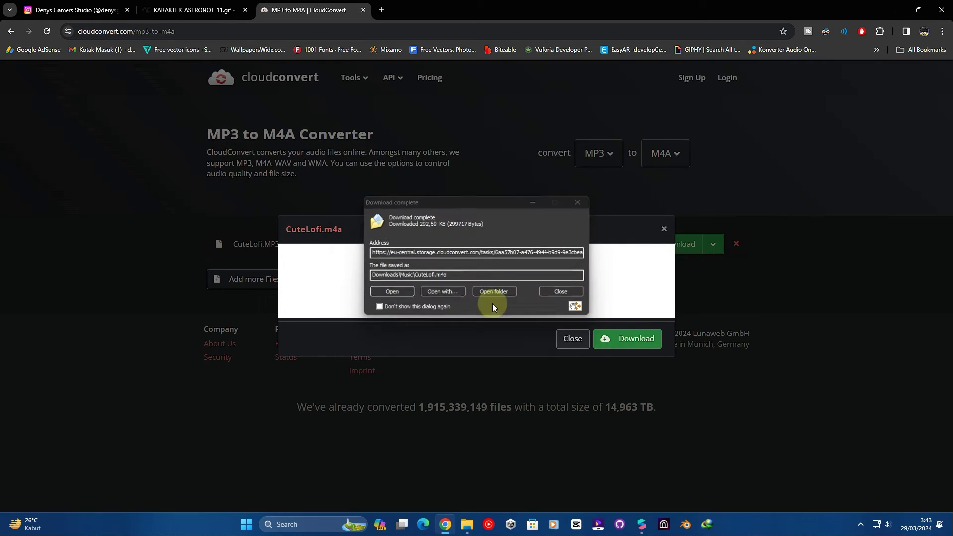
pyautogui.click(499, 288)
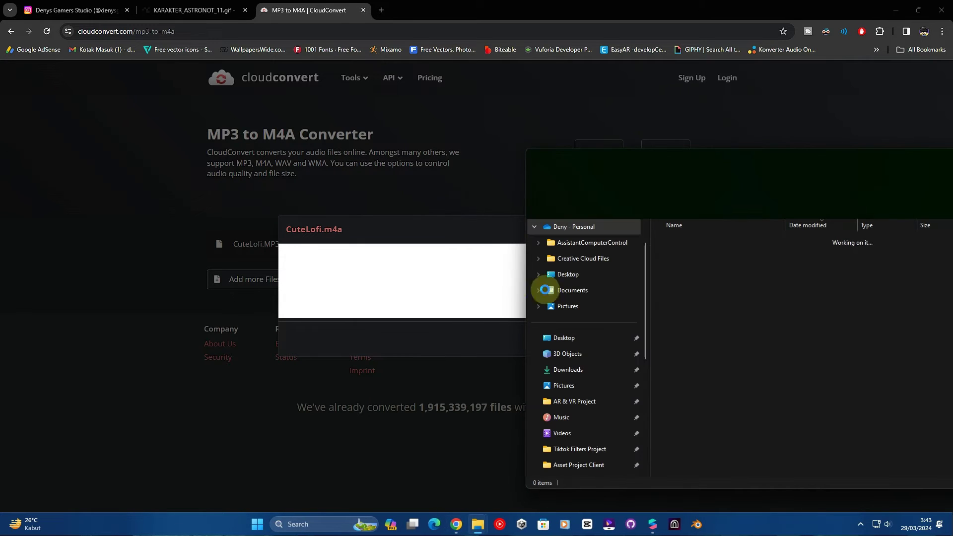
# Paste the downloaded CuteLofi.m4a from the Music folder into the 3D Objects folder
pyautogui.moveTo(748, 156); pyautogui.dragTo(532, 116)
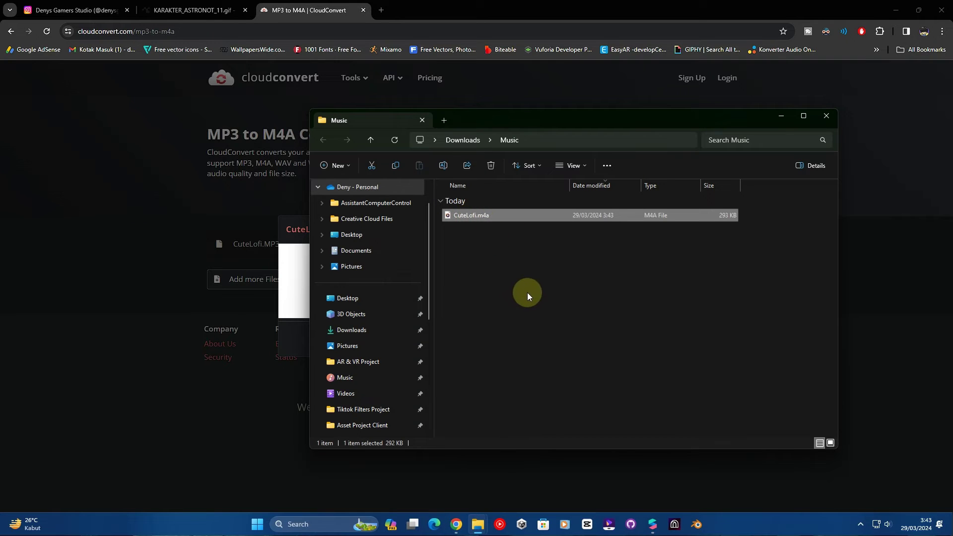
pyautogui.click(359, 314)
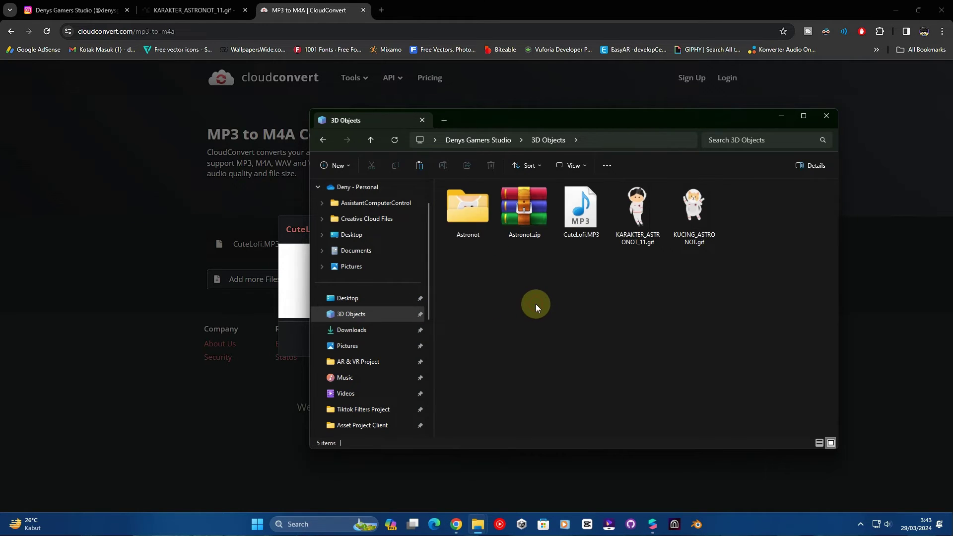
pyautogui.hotkey('ctrl', 'v')
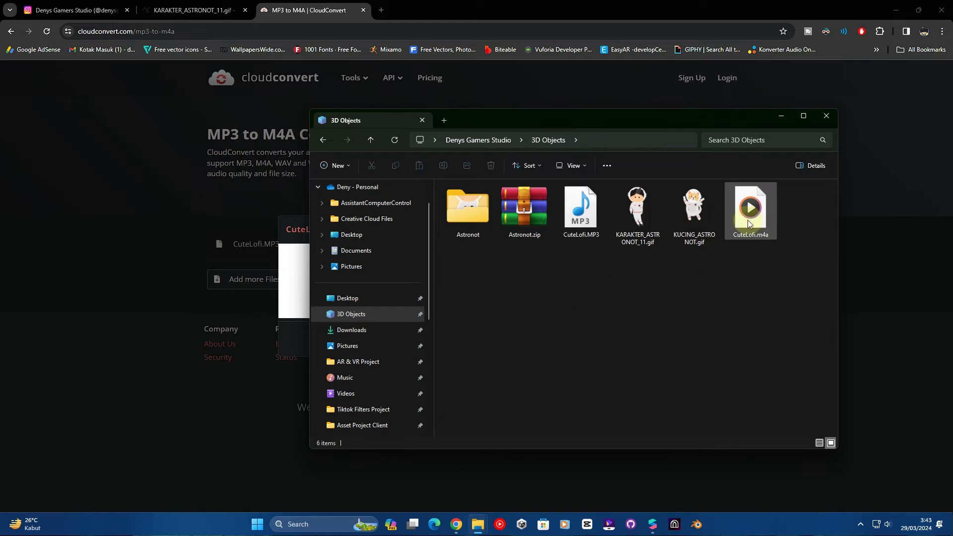
# Return to Meta Spark Studio and import CuteLofi.m4a from the 3D Objects folder into the project's assets
pyautogui.click(895, 10)
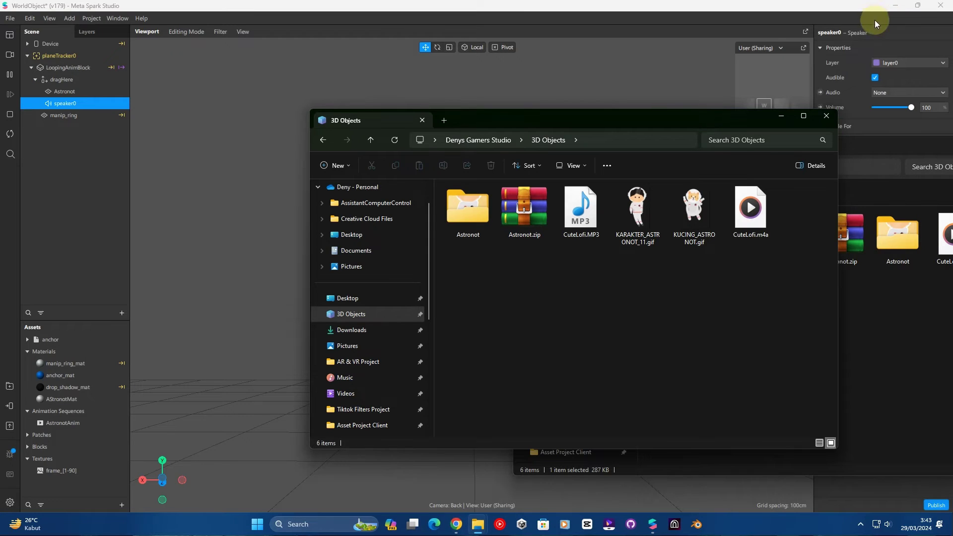
pyautogui.click(749, 226)
pyautogui.moveTo(748, 219); pyautogui.dragTo(68, 492)
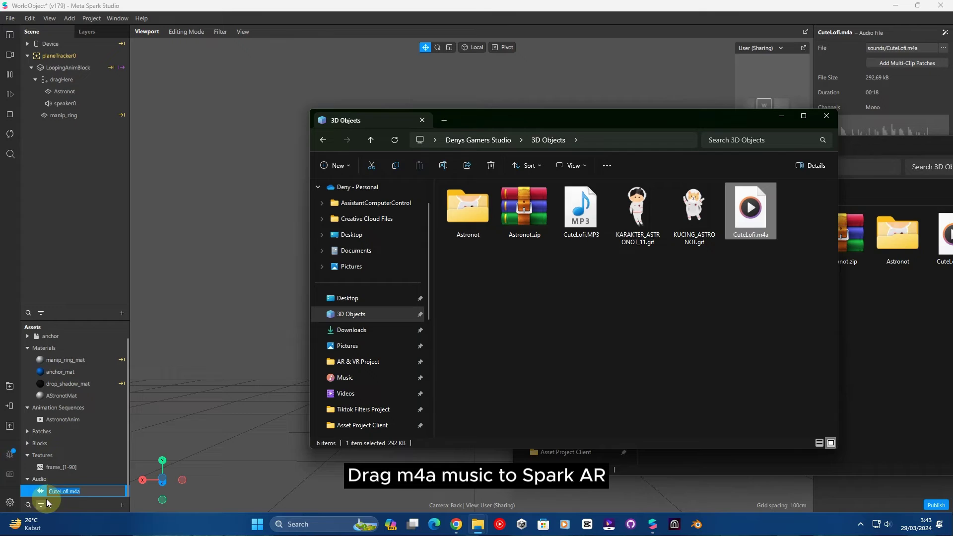
# Play a short preview of the imported CuteLofi.m4a audio asset and pause it
pyautogui.click(49, 499)
pyautogui.click(72, 493)
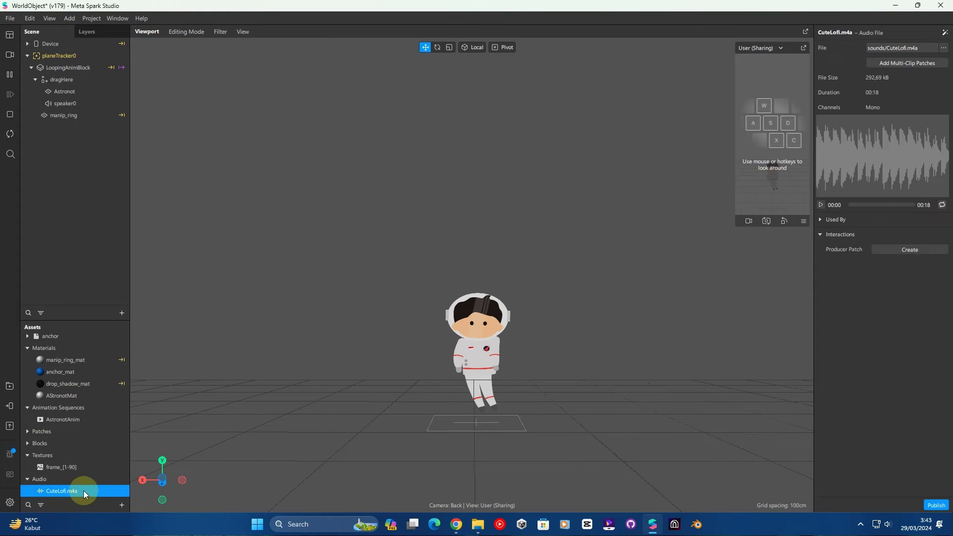
pyautogui.click(822, 204)
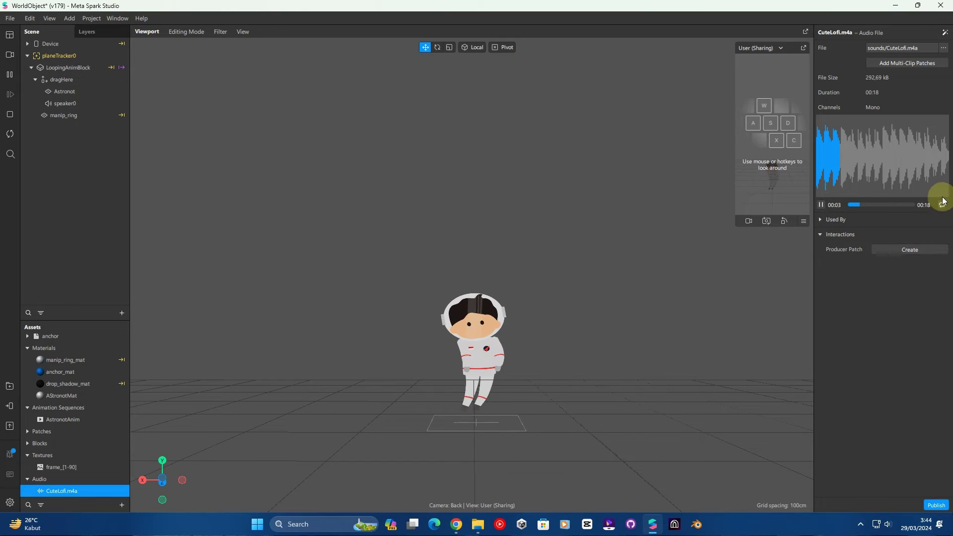
pyautogui.click(821, 205)
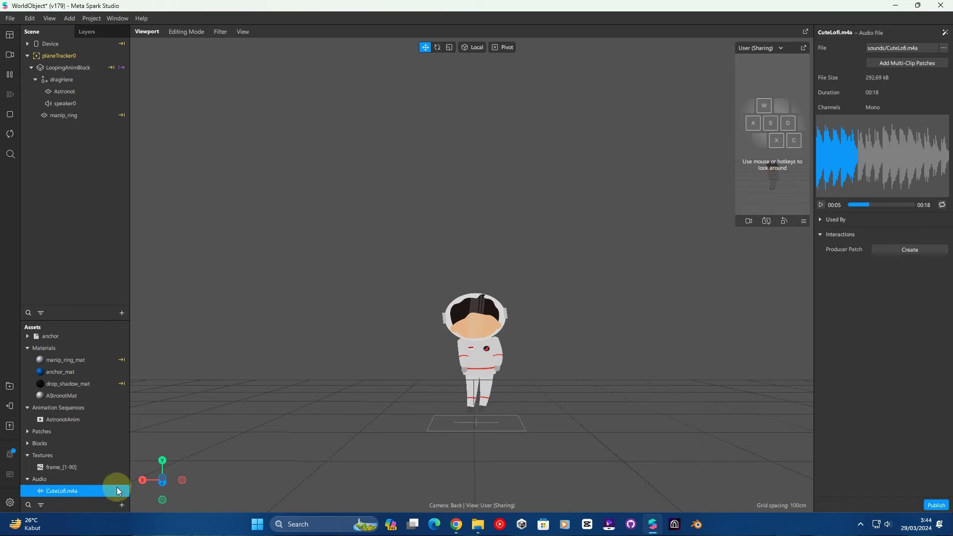
# Collapse the Materials group and create an Audio Playback Controller named MusicBg in the assets
pyautogui.click(27, 347)
pyautogui.click(114, 496)
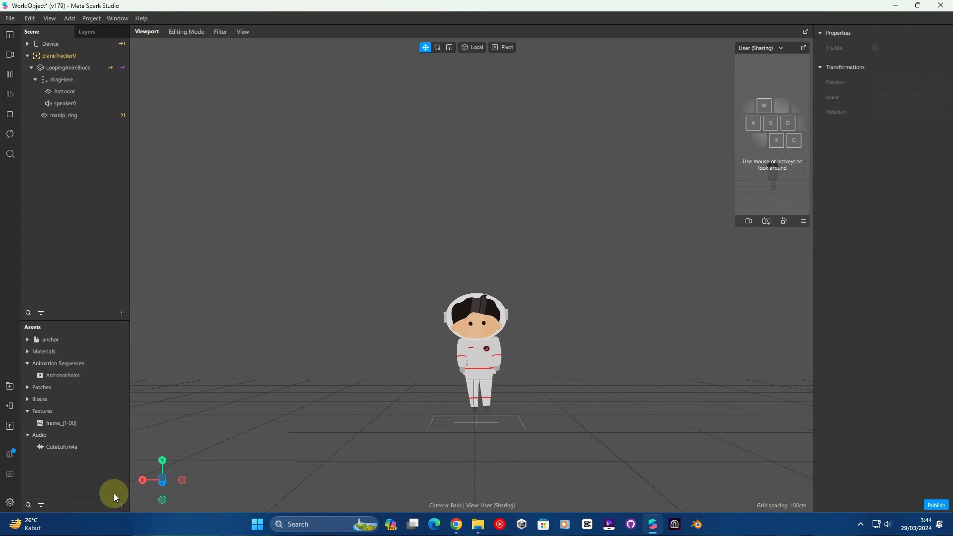
pyautogui.click(121, 505)
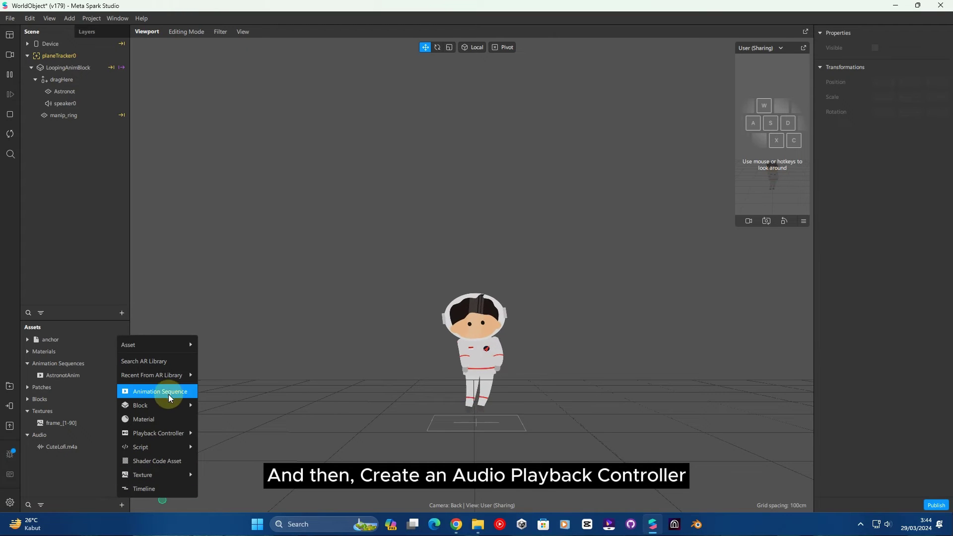
pyautogui.moveTo(162, 434)
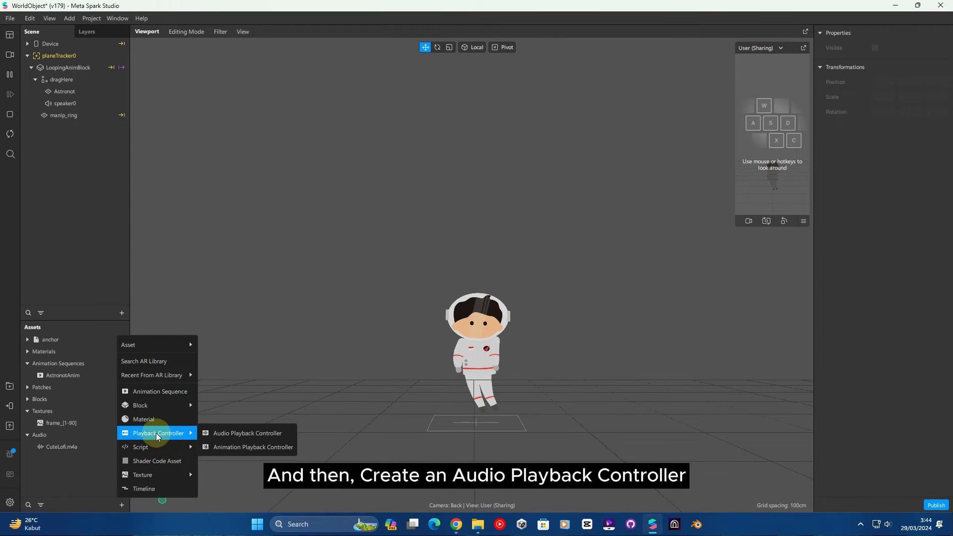
pyautogui.click(245, 434)
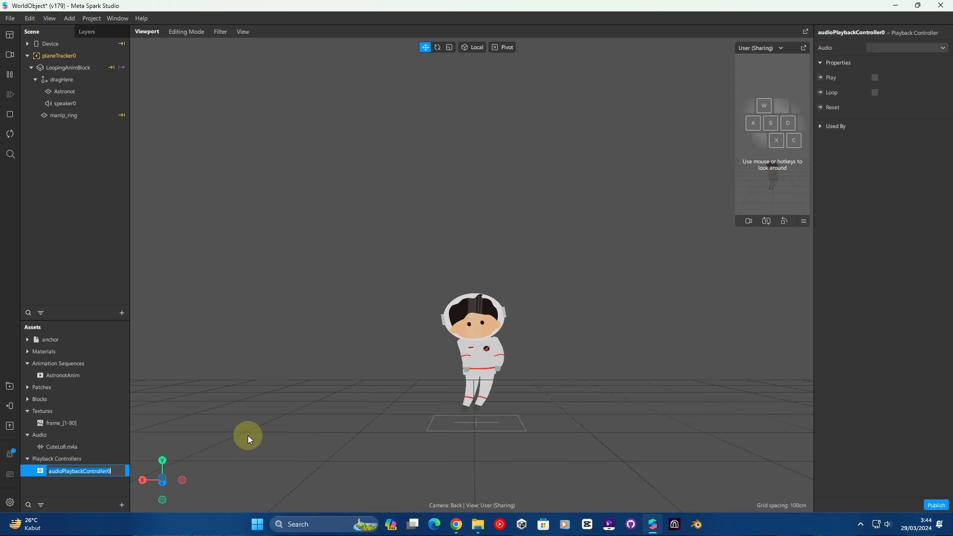
pyautogui.write('M')
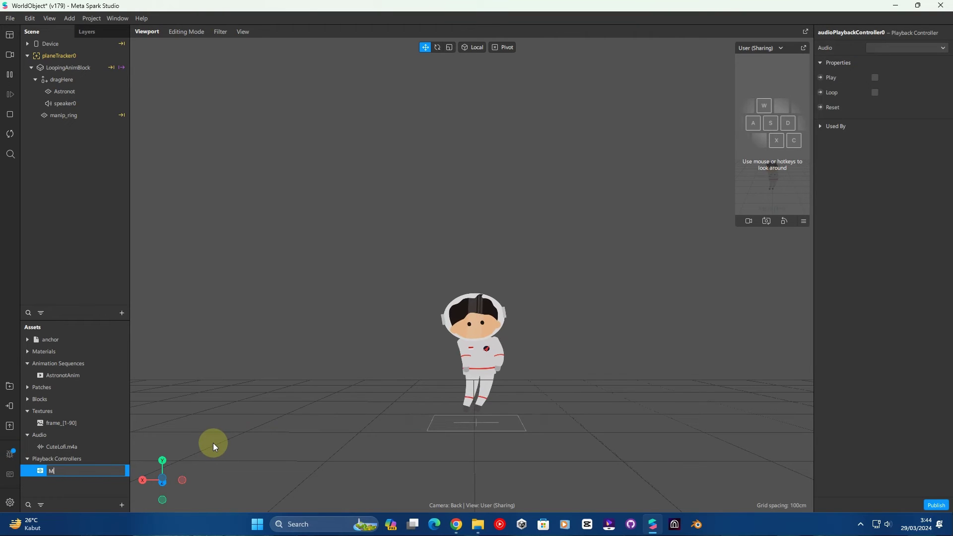
pyautogui.write('usicBg')
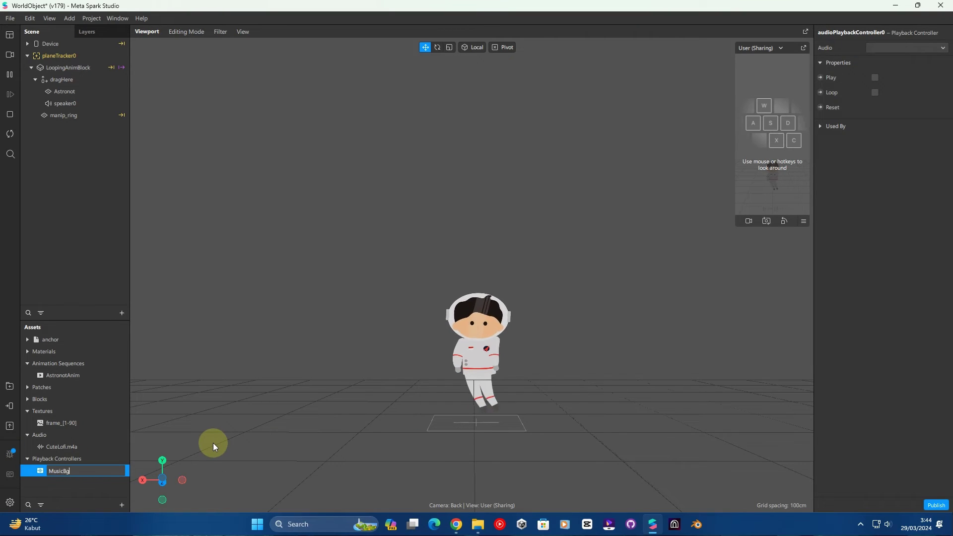
pyautogui.press('Return')
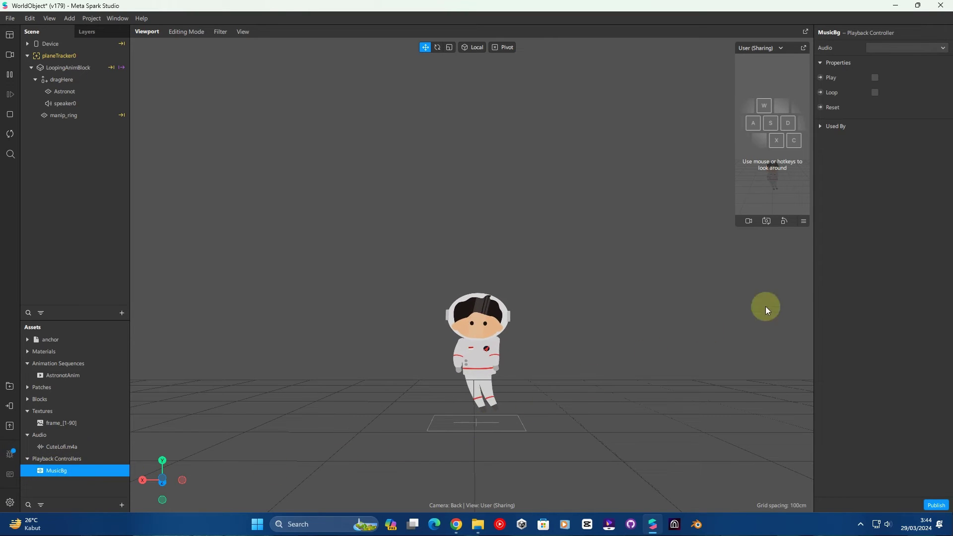
# Assign CuteLofi.m4a as the audio of the MusicBg playback controller and enable Play and Loop
pyautogui.click(896, 48)
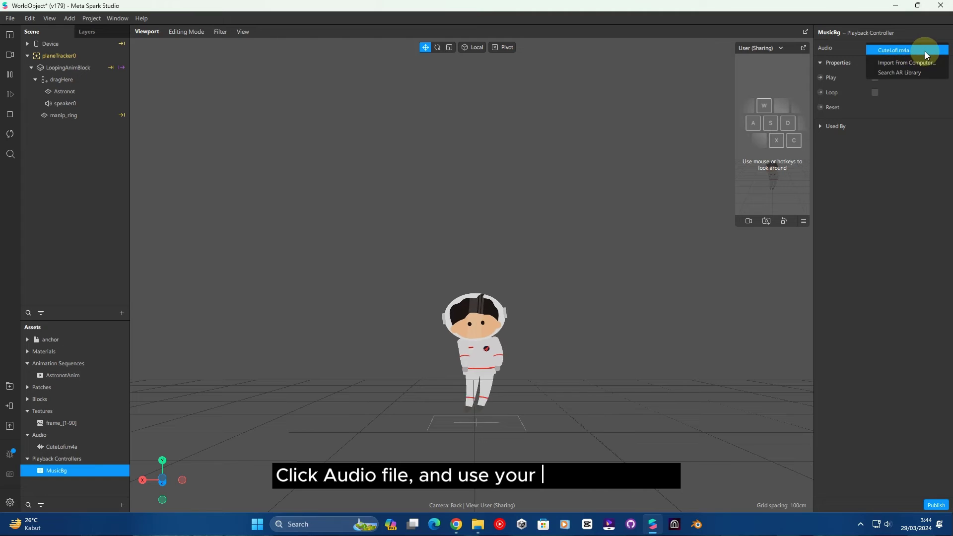
pyautogui.click(915, 49)
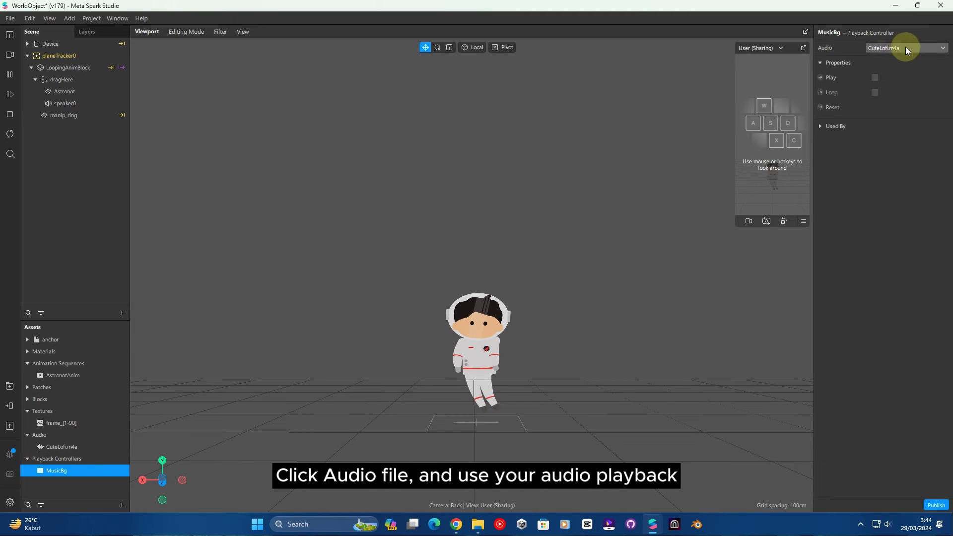
pyautogui.click(874, 77)
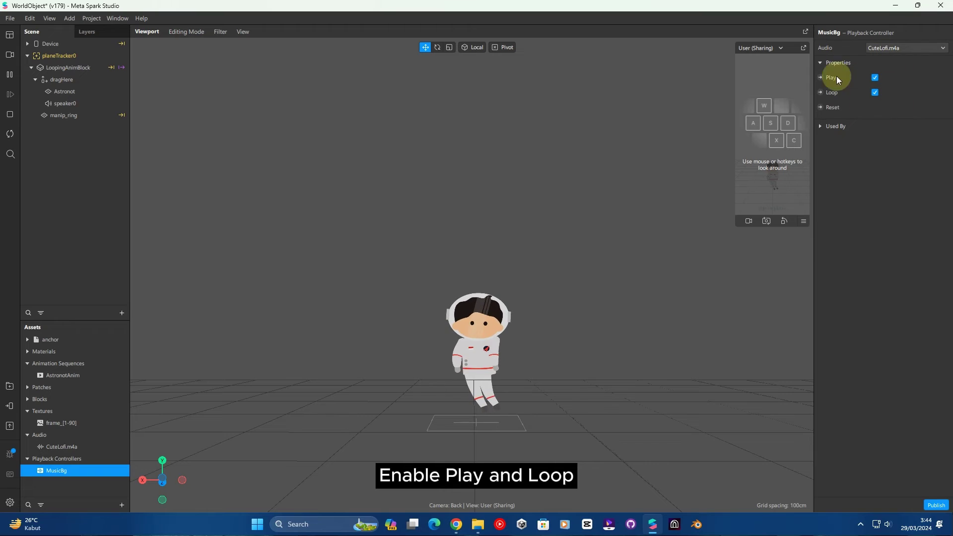
# Set the audio source of speaker0 to the MusicBg playback controller and deselect the speaker
pyautogui.click(74, 105)
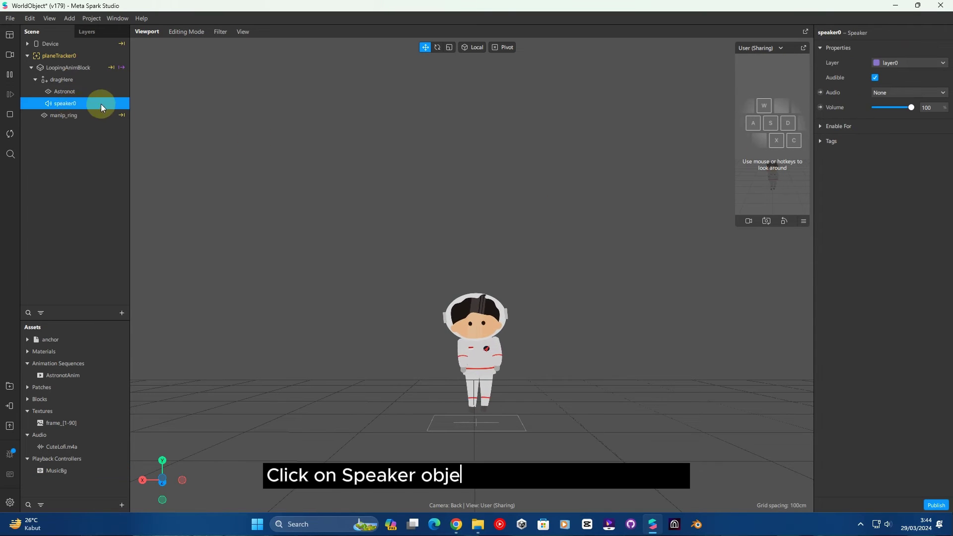
pyautogui.click(885, 93)
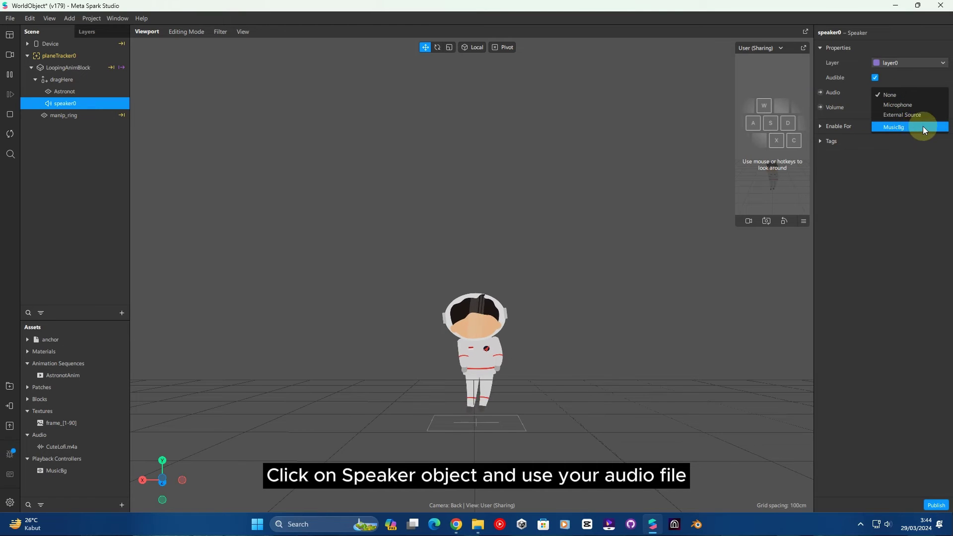
pyautogui.click(907, 127)
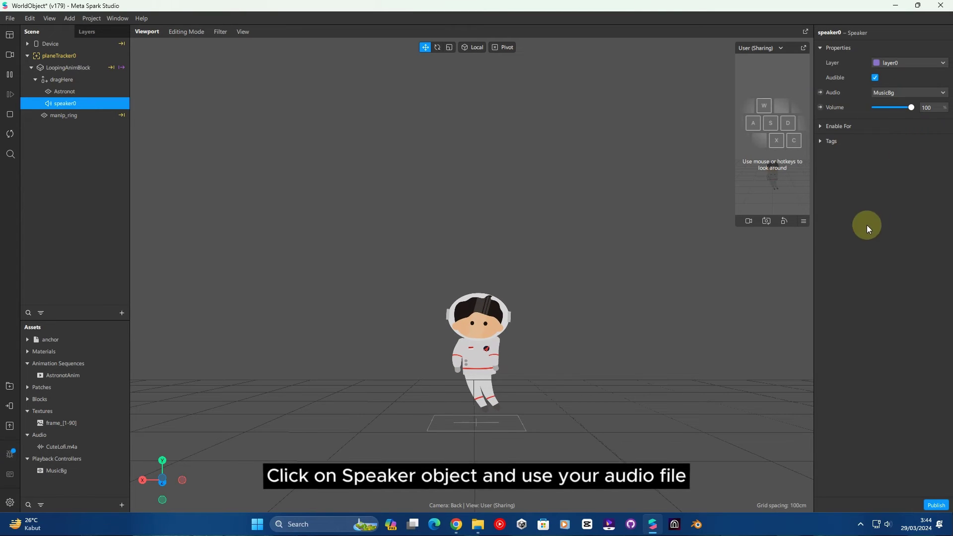
pyautogui.click(67, 197)
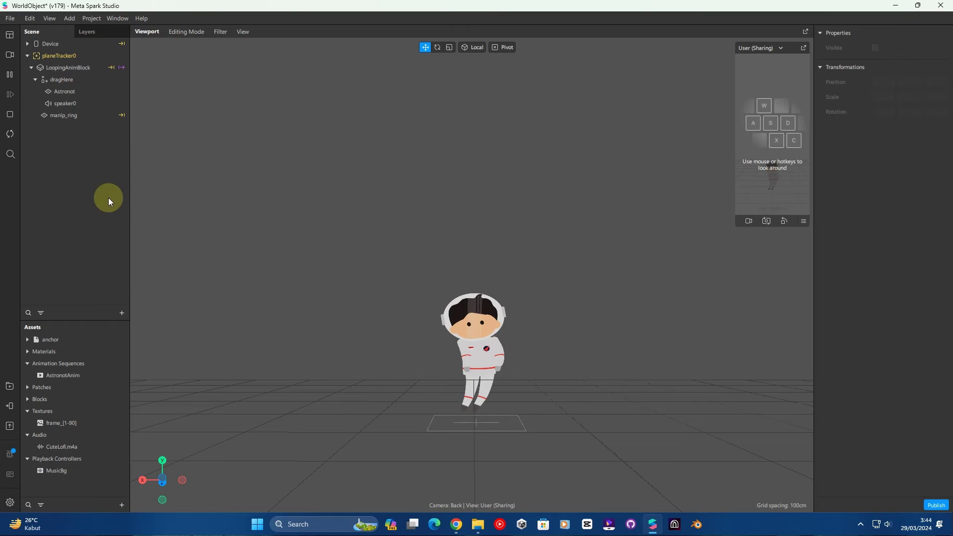
# Send the effect to Instagram for device testing, open it on the phone from its notification and accept the test terms
pyautogui.click(10, 406)
pyautogui.click(188, 356)
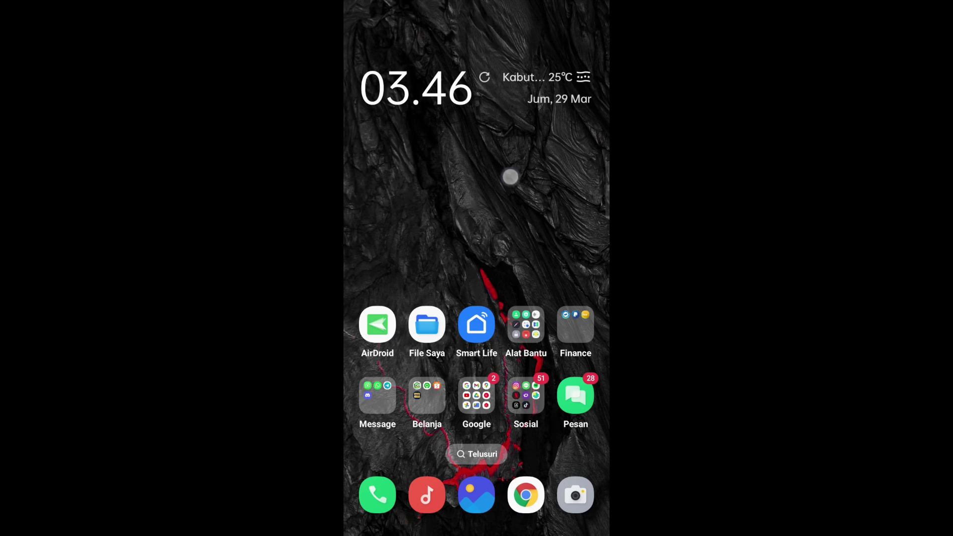
pyautogui.moveTo(510, 177); pyautogui.dragTo(511, 307)
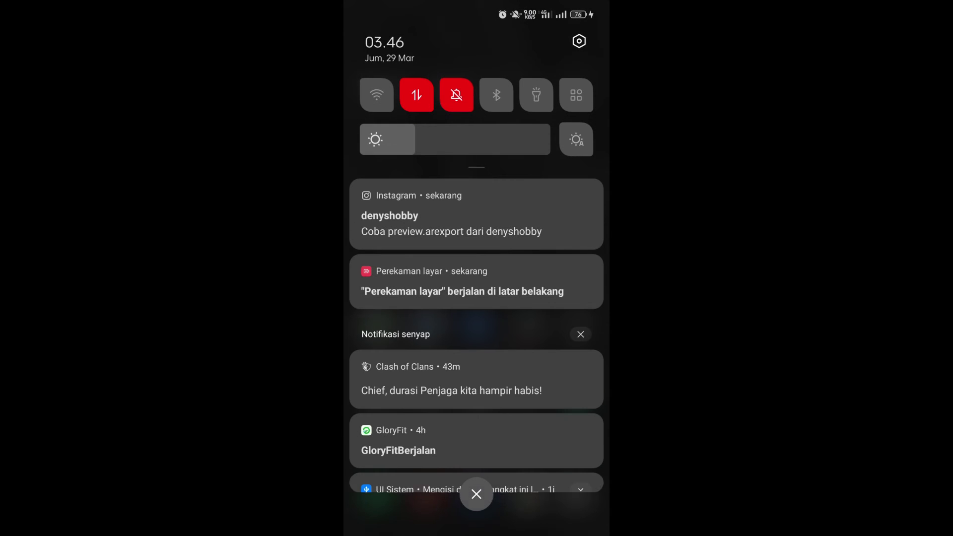
pyautogui.moveTo(493, 221); pyautogui.dragTo(521, 221)
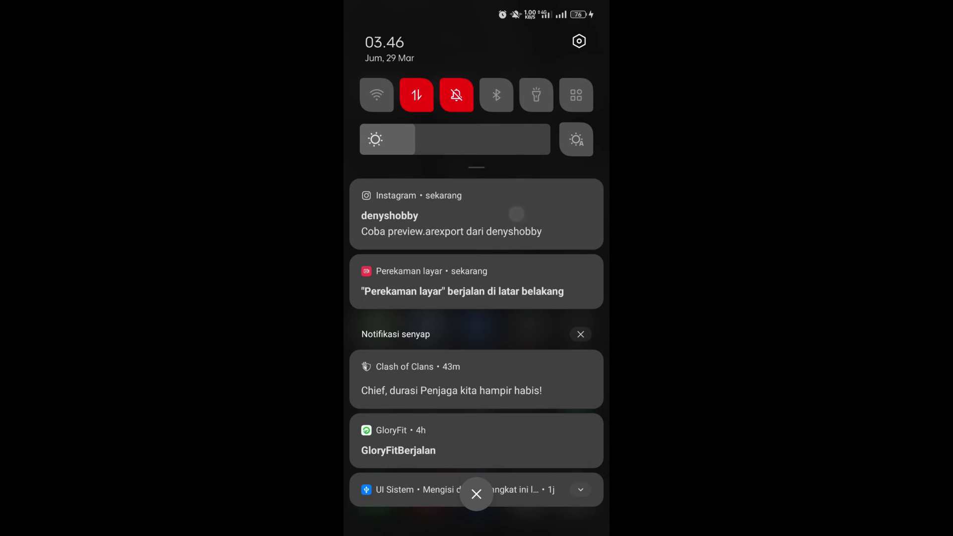
pyautogui.click(515, 213)
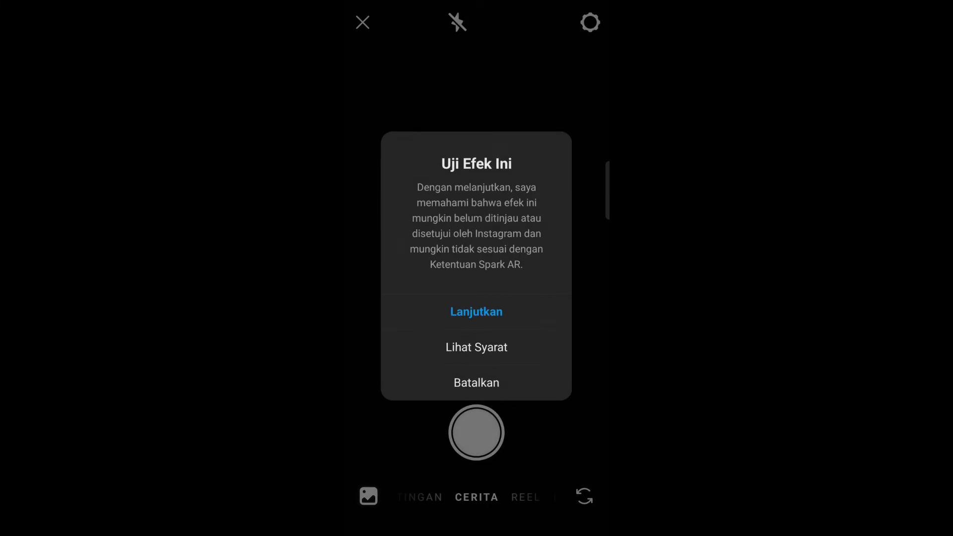
pyautogui.click(477, 311)
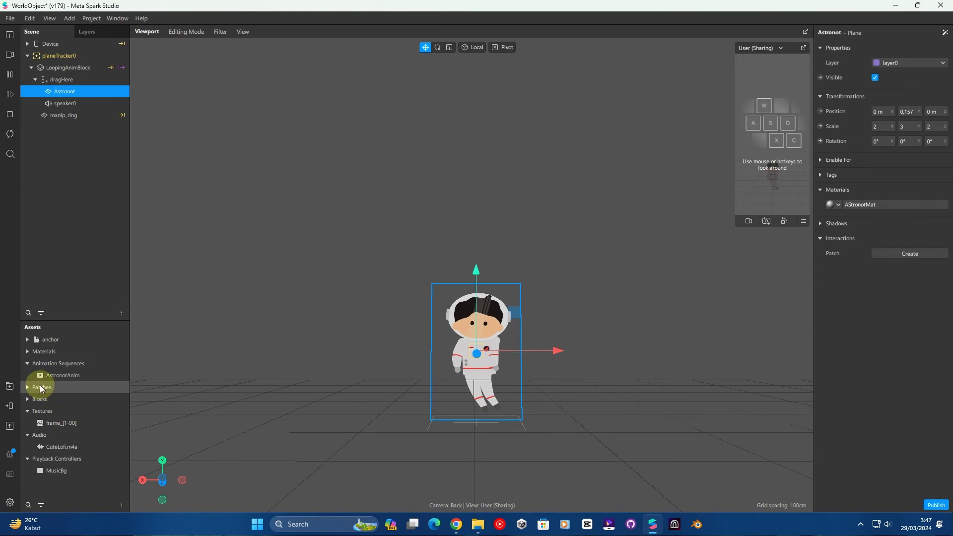
# Expand the Materials group and change the shader type of AStronotMat to Flat
pyautogui.click(30, 352)
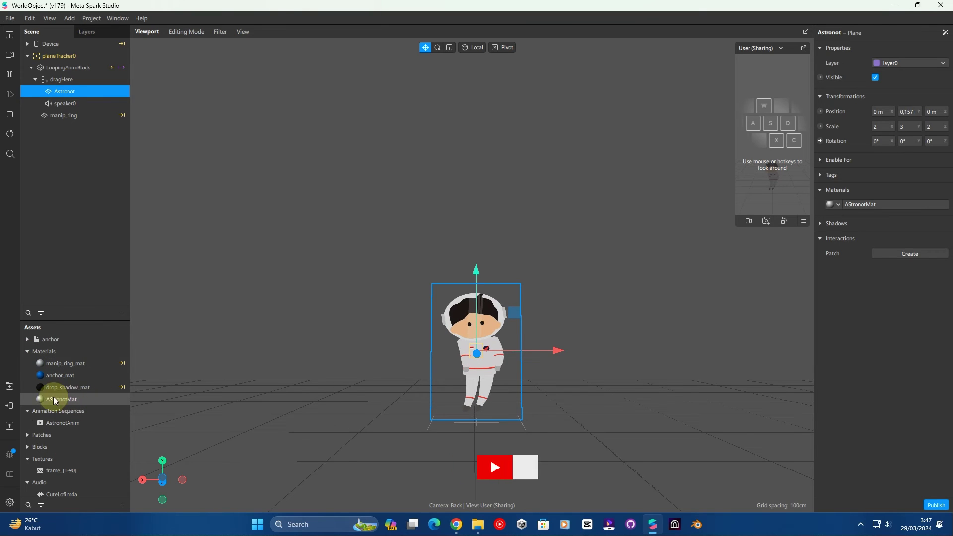
pyautogui.click(73, 401)
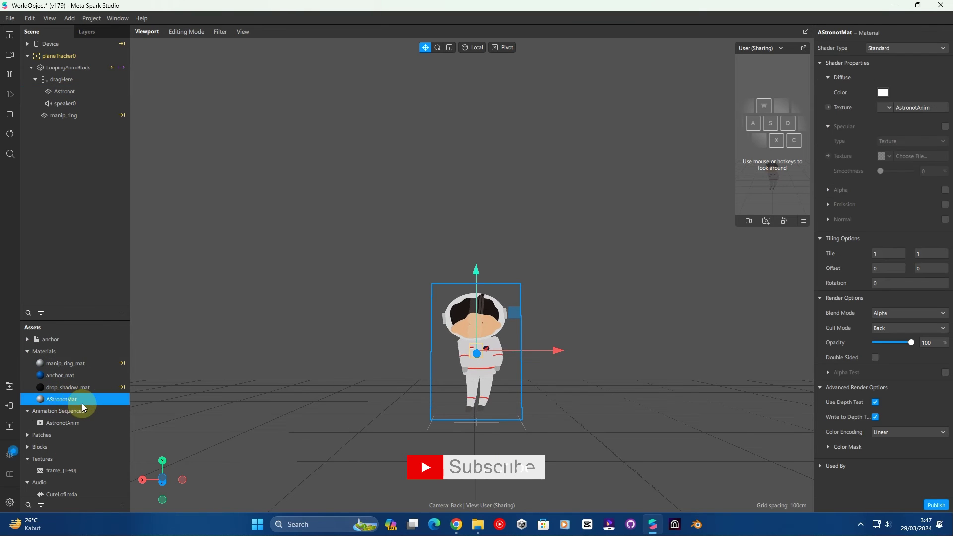
pyautogui.click(904, 51)
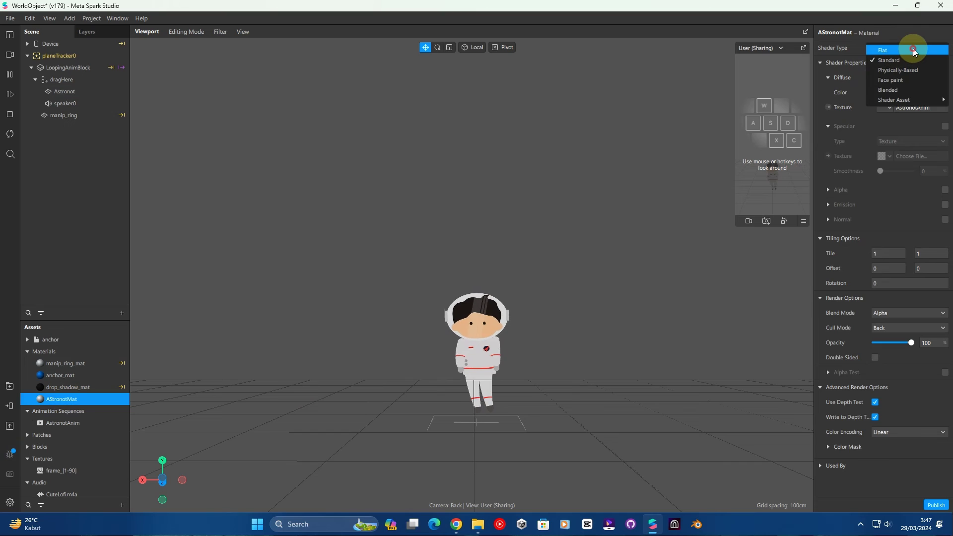
pyautogui.click(913, 50)
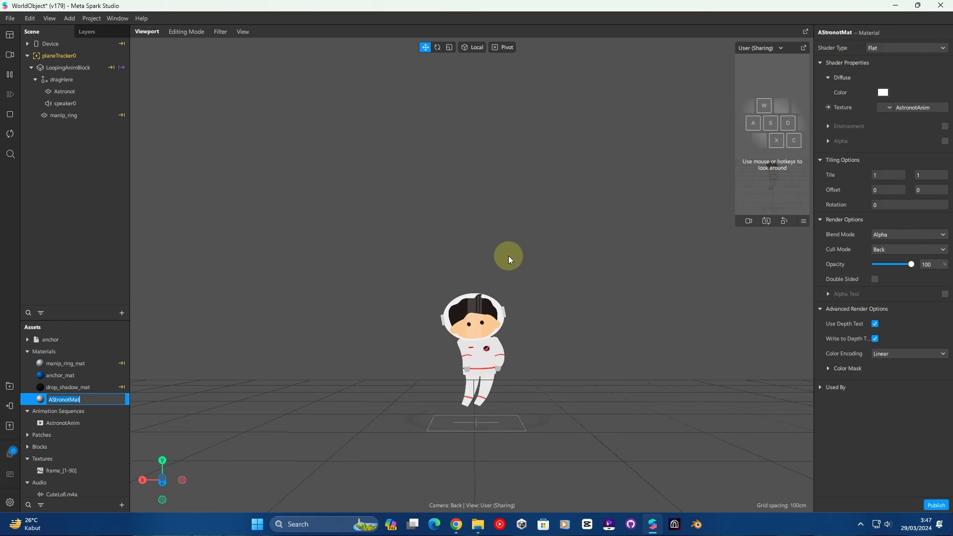
# Refresh the Instagram test with the updated effect, reopen it on the phone from the new notification and continue past the test notice
pyautogui.click(10, 408)
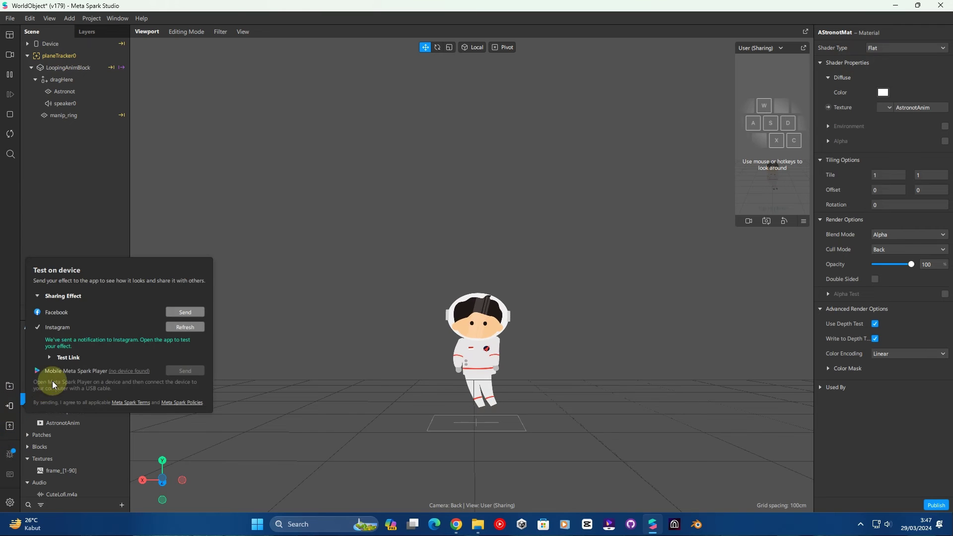
pyautogui.click(196, 328)
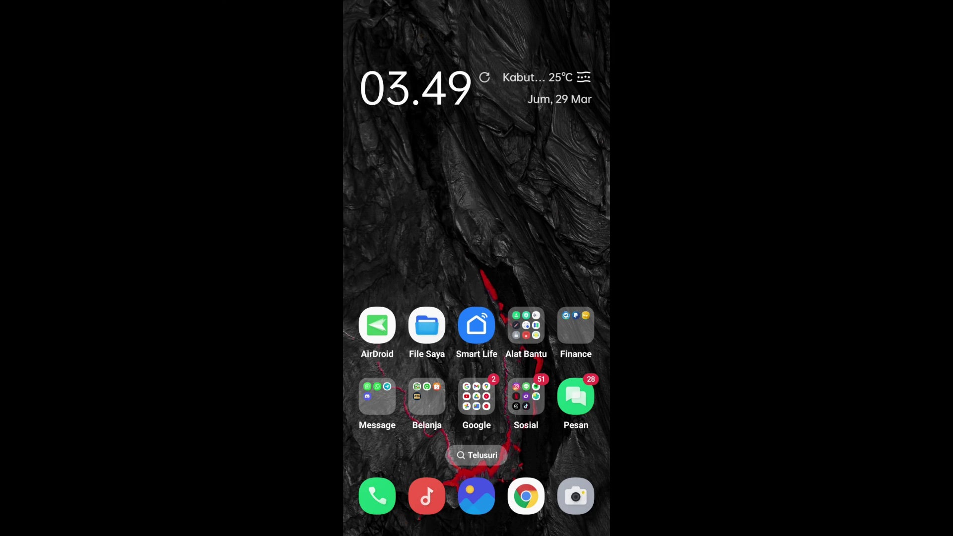
pyautogui.moveTo(480, 95); pyautogui.dragTo(479, 323)
pyautogui.moveTo(553, 221); pyautogui.dragTo(535, 221)
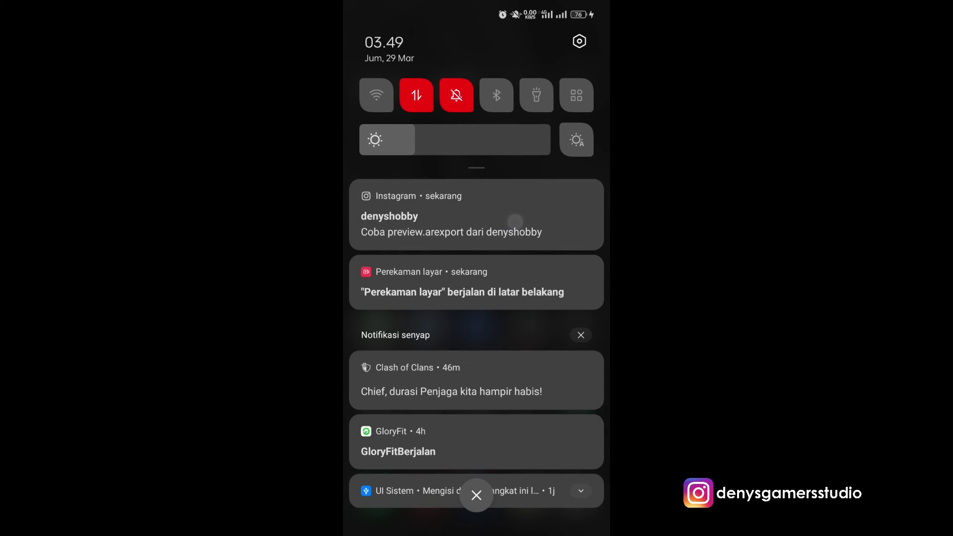
pyautogui.click(515, 221)
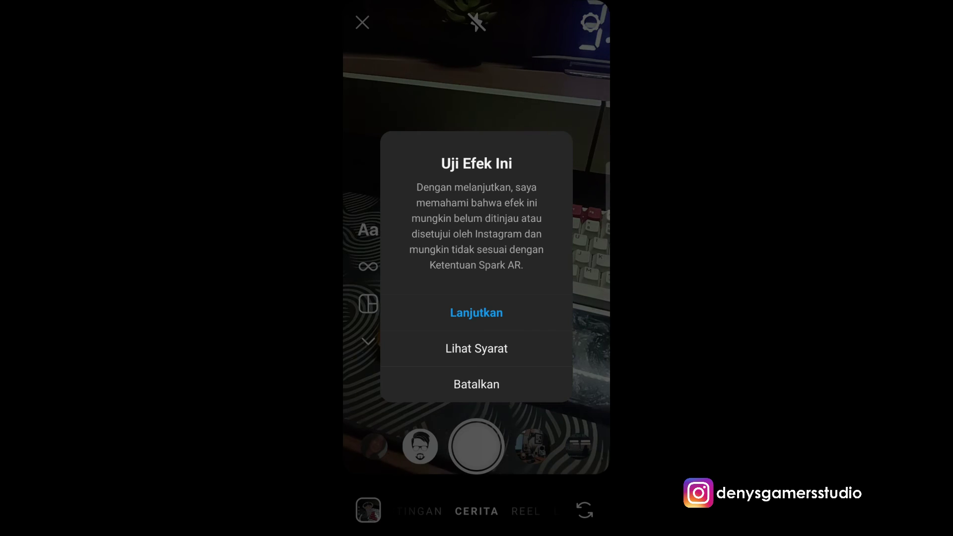
pyautogui.click(532, 309)
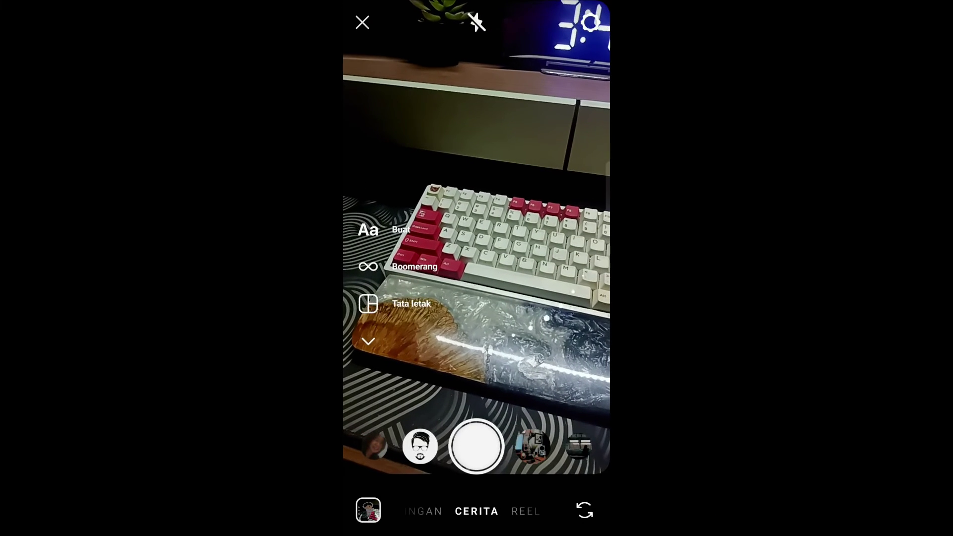